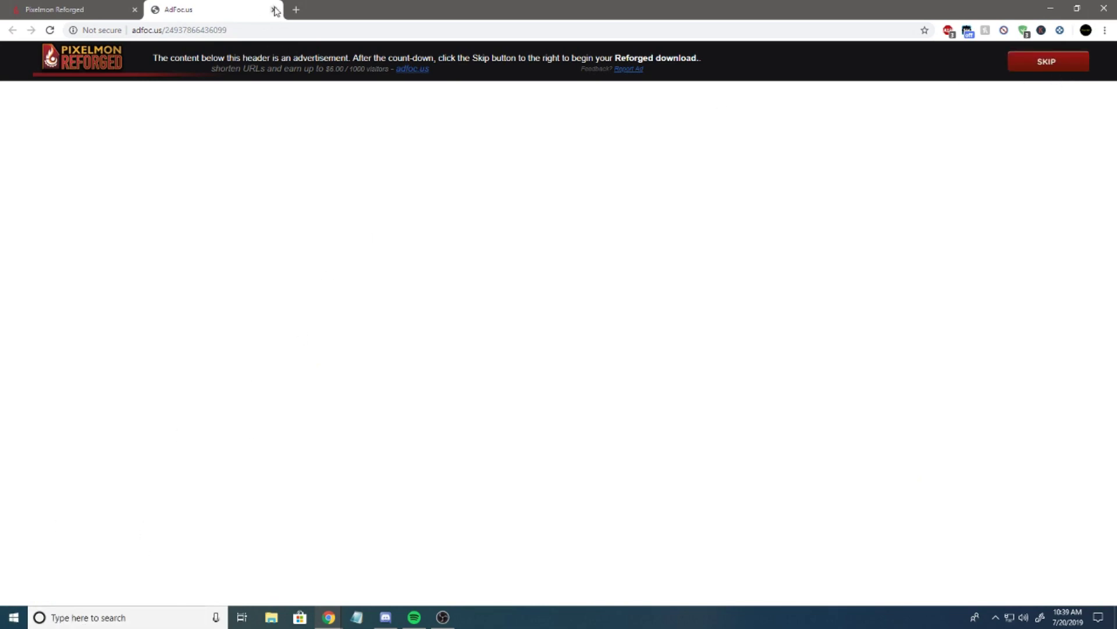
Step: Skip the AdFoc.us ad, discard the Pixelmon 1.12.2 jar download warning, and close the ad tab
{"action": "left_click", "coordinate": [1044, 61]}
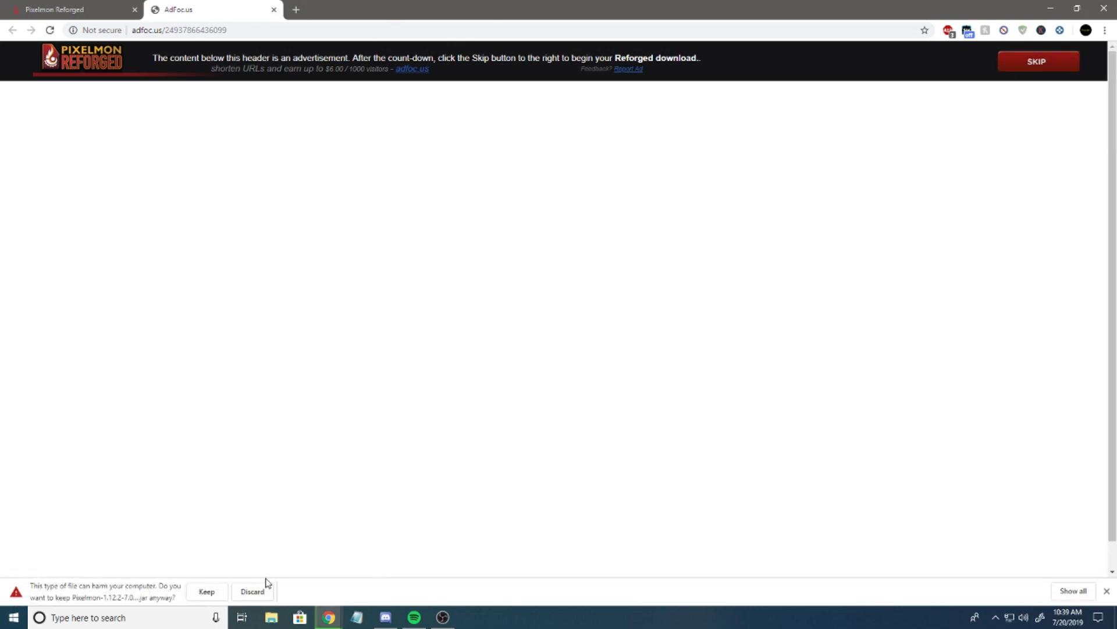
{"action": "left_click", "coordinate": [252, 592]}
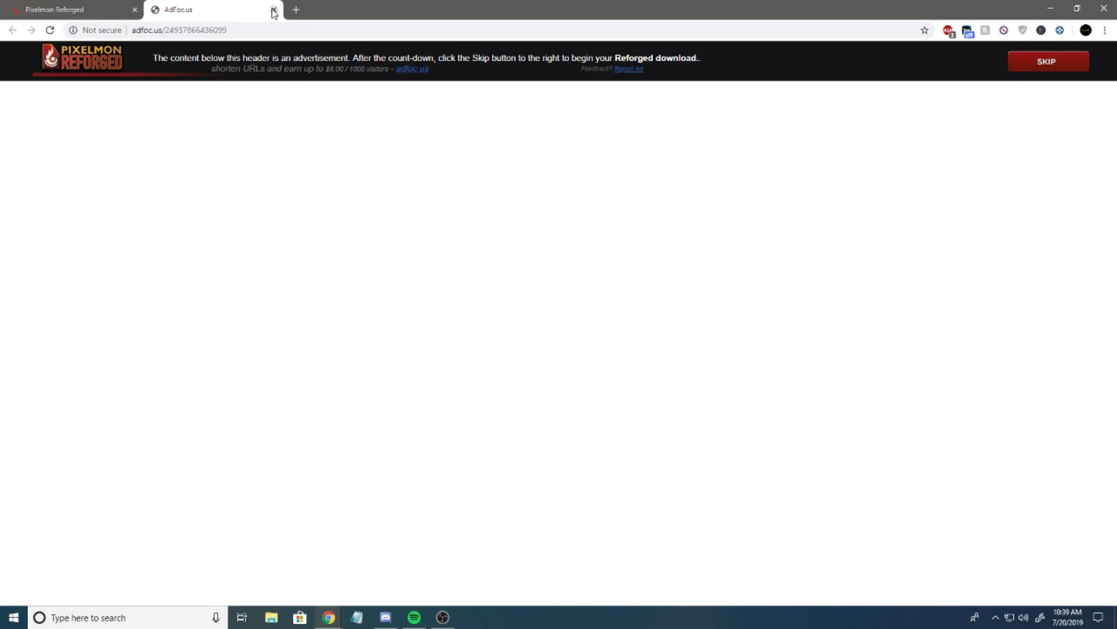
{"action": "left_click", "coordinate": [273, 10]}
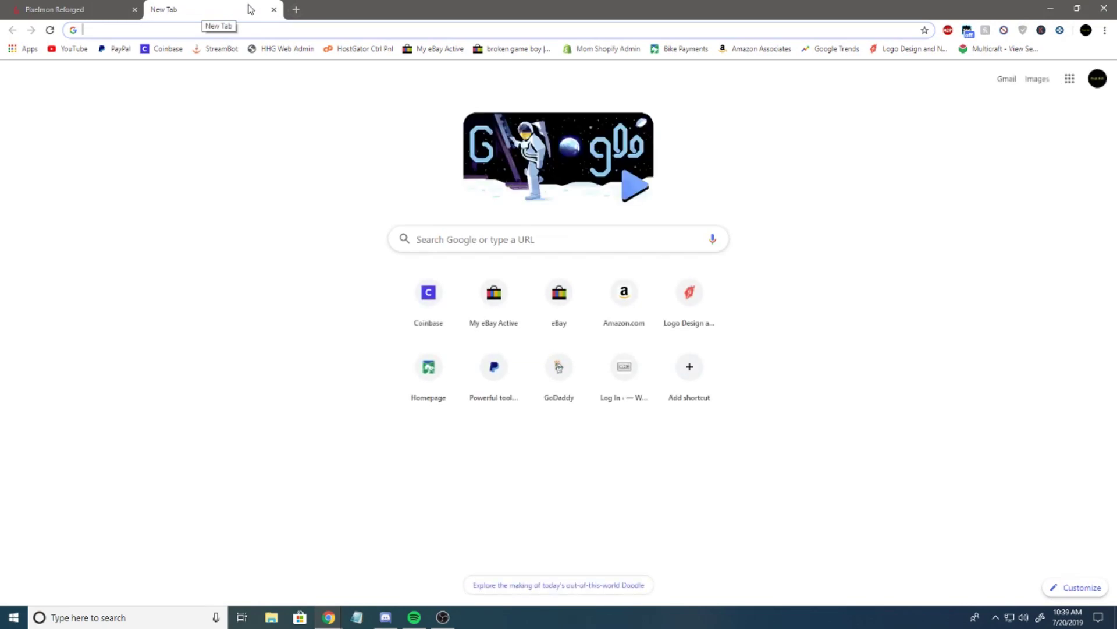
Step: Download the recommended Forge 1.12.2-14.23.5.2768 Windows installer from files.minecraftforge.net
{"action": "type", "text": "https://files.minecraftforge.net"}
{"action": "key", "text": "Return"}
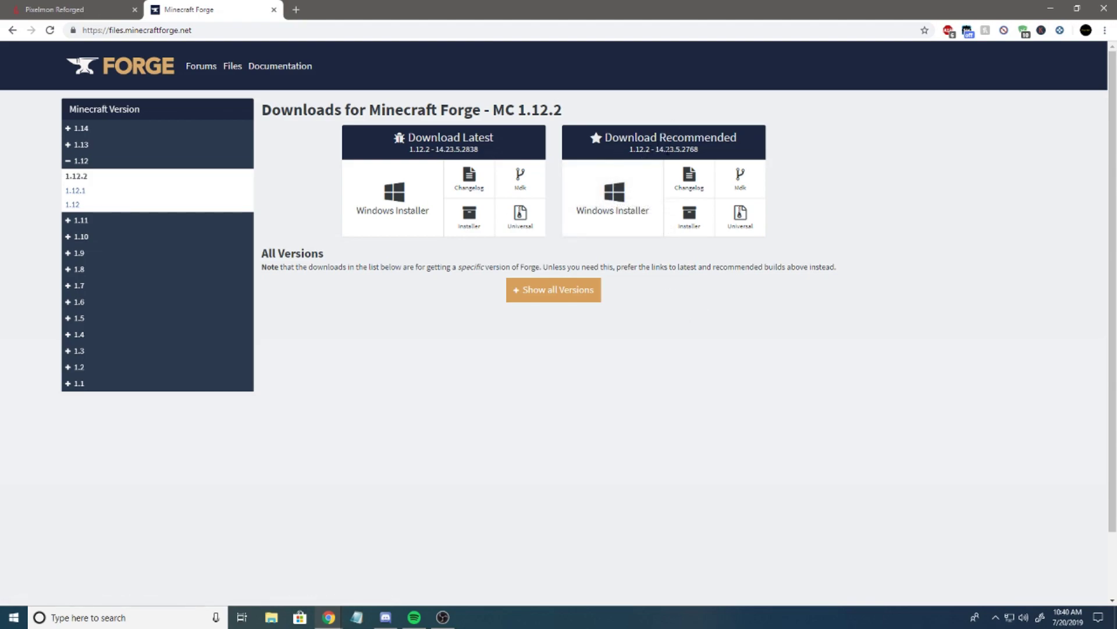
{"action": "left_click", "coordinate": [627, 183]}
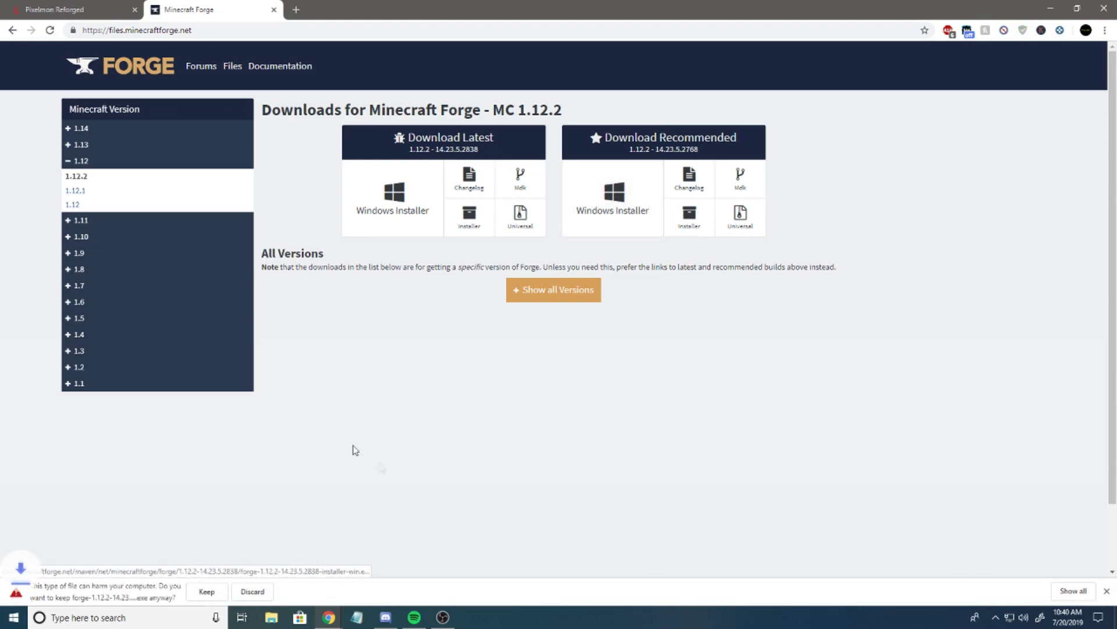
{"action": "left_click", "coordinate": [254, 592]}
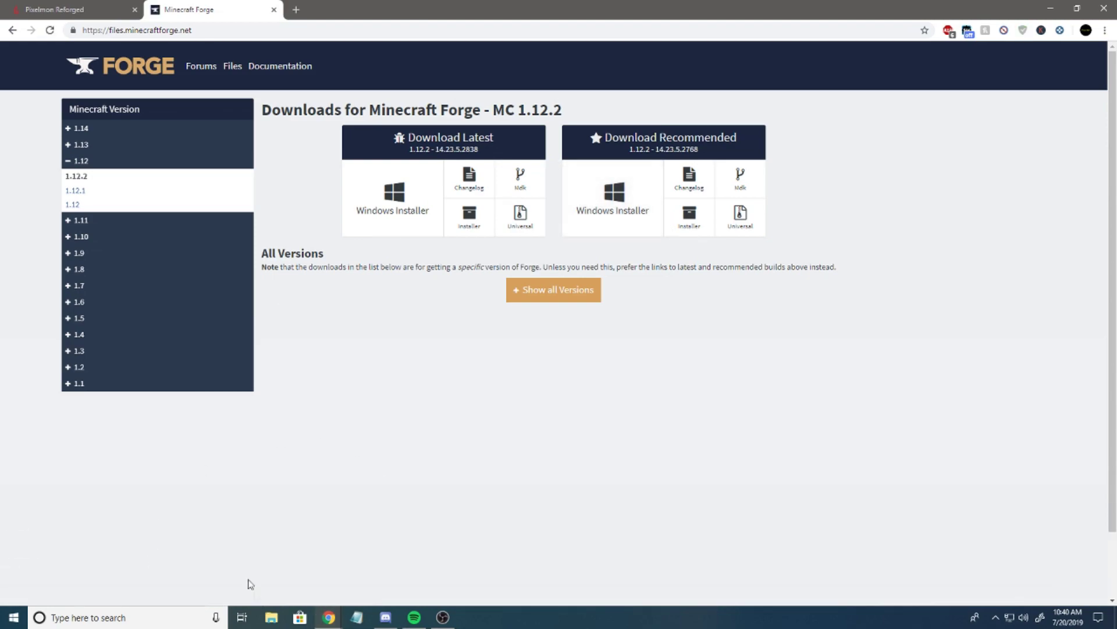
{"action": "left_click", "coordinate": [1051, 8]}
Step: Arrange the Forge installer and Pixelmon jar icons side by side on the desktop
{"action": "left_click_drag", "start_coordinate": [553, 197], "coordinate": [541, 138]}
{"action": "left_click_drag", "start_coordinate": [464, 79], "coordinate": [598, 139]}
{"action": "left_click", "coordinate": [700, 109]}
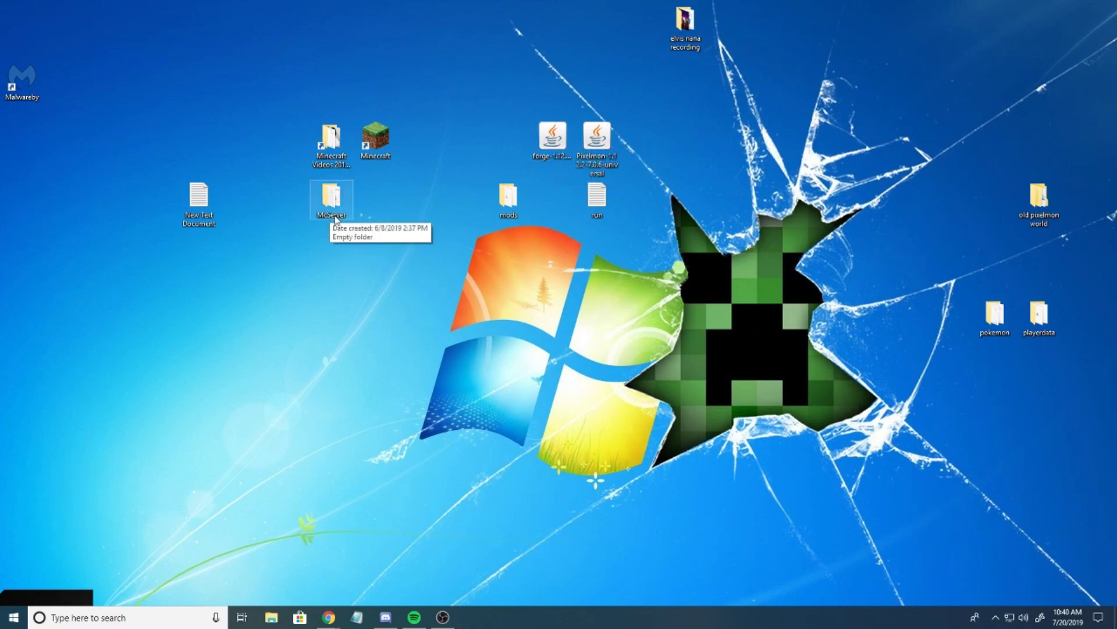
{"action": "right_click", "coordinate": [330, 315]}
{"action": "mouse_move", "coordinate": [294, 454]}
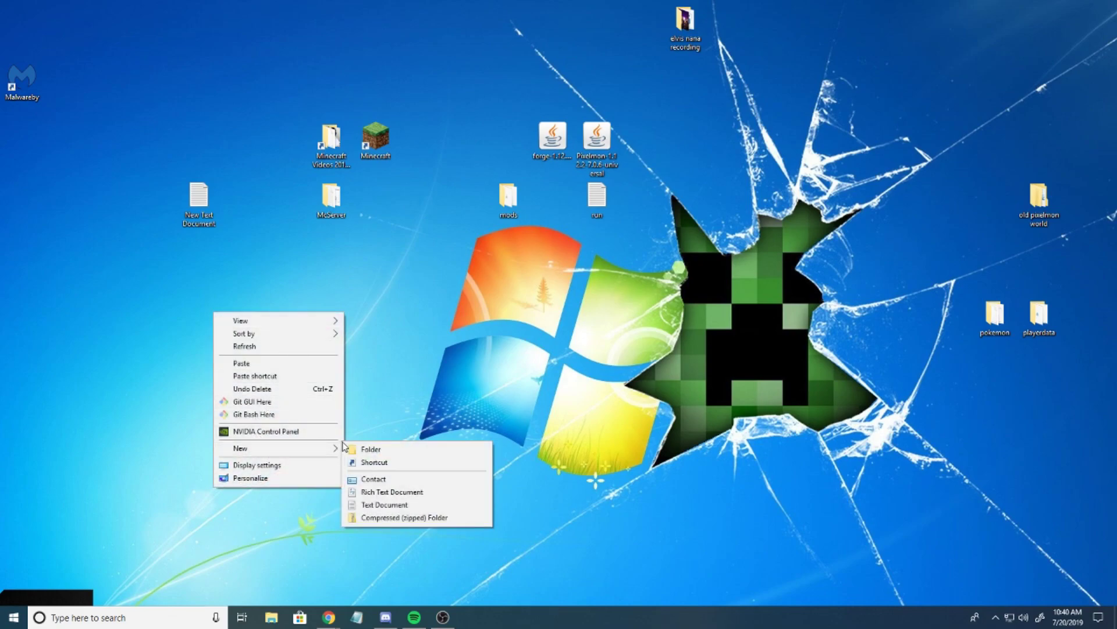
Step: Confirm the McServer folder is empty, close it, and launch the Forge 1.12.2 installer
{"action": "double_click", "coordinate": [331, 198]}
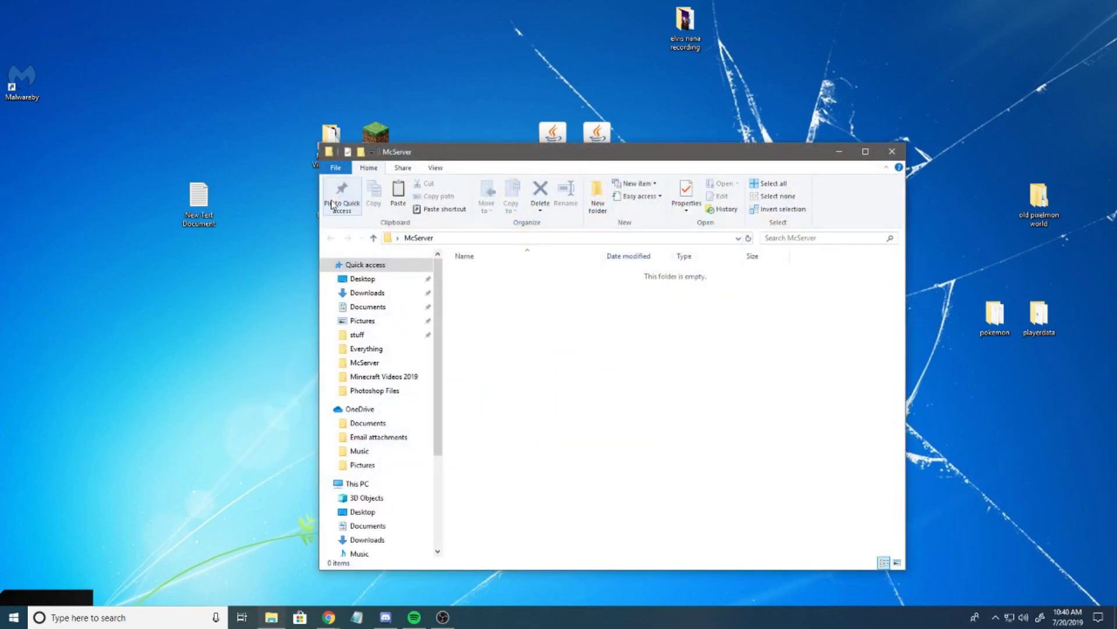
{"action": "left_click_drag", "start_coordinate": [606, 153], "coordinate": [385, 187]}
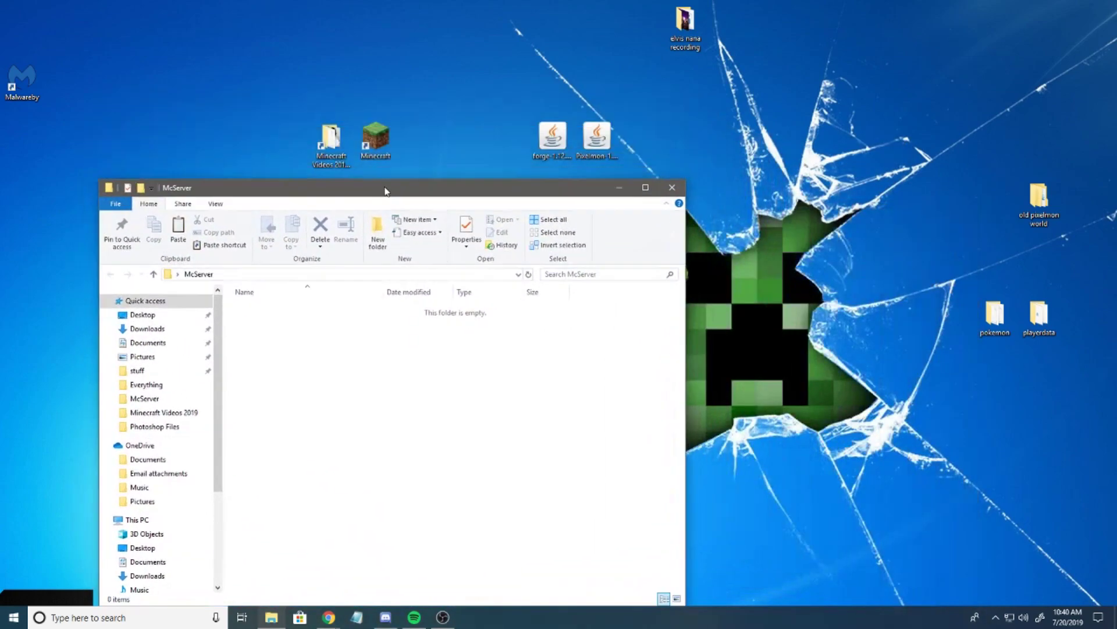
{"action": "left_click_drag", "start_coordinate": [543, 190], "coordinate": [529, 117]}
{"action": "left_click", "coordinate": [644, 103]}
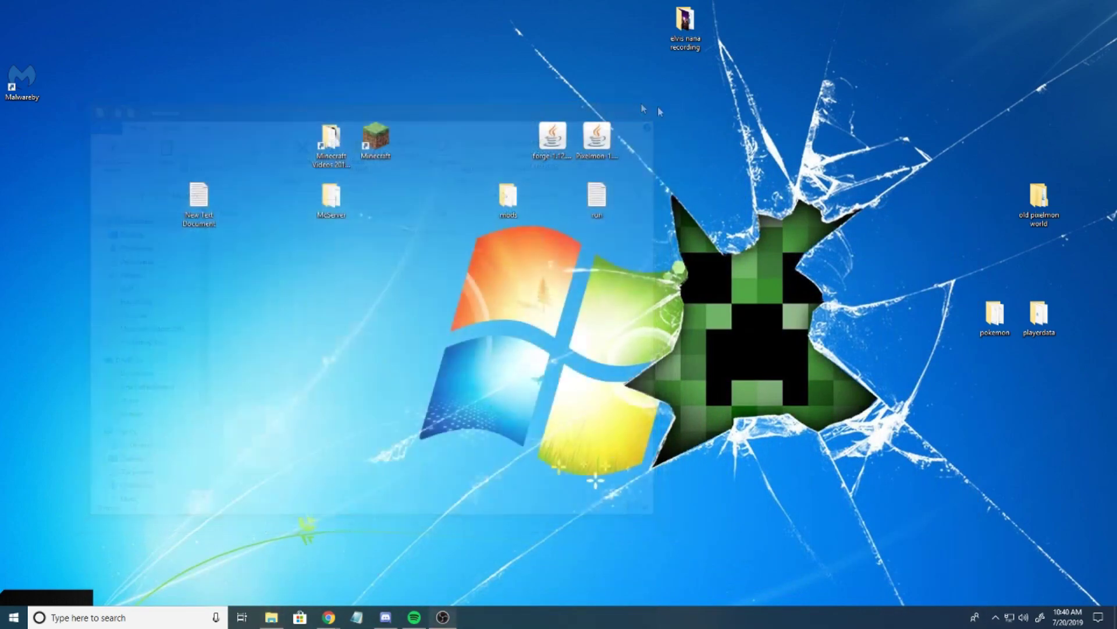
{"action": "left_click", "coordinate": [556, 145]}
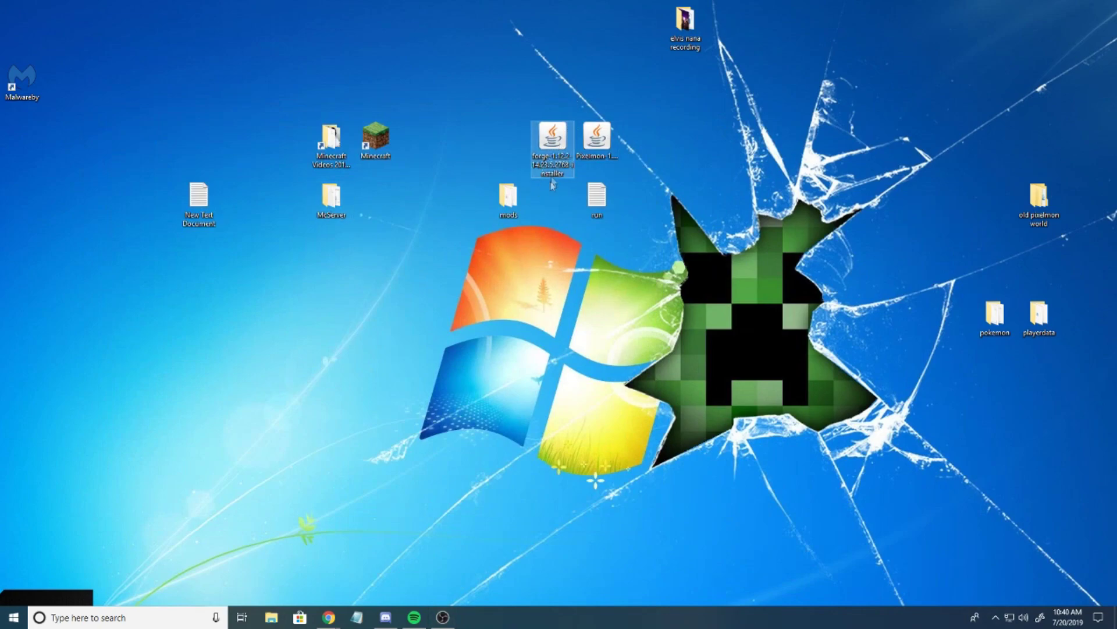
{"action": "double_click", "coordinate": [557, 145]}
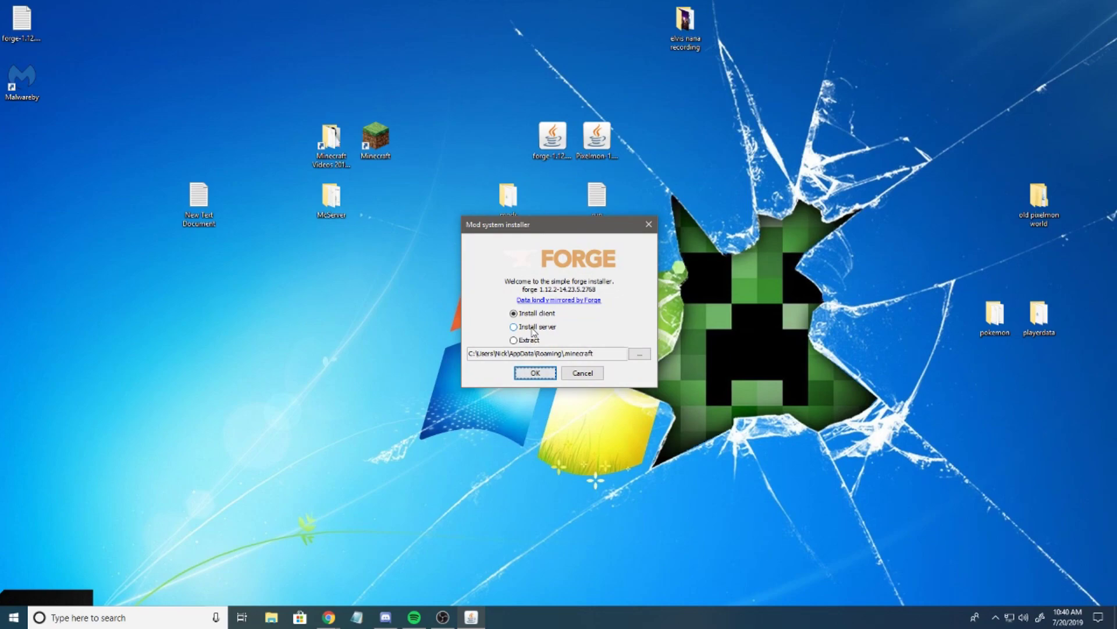
Step: Choose Install server, set the target folder to Desktop > McServer, and start installing
{"action": "left_click", "coordinate": [534, 328]}
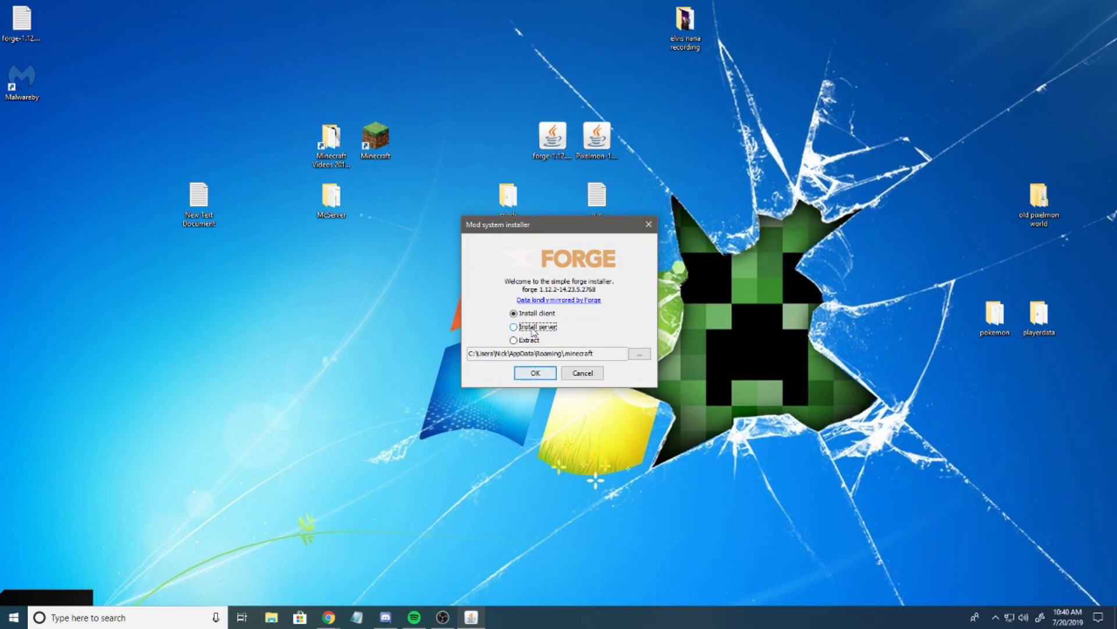
{"action": "left_click", "coordinate": [640, 363]}
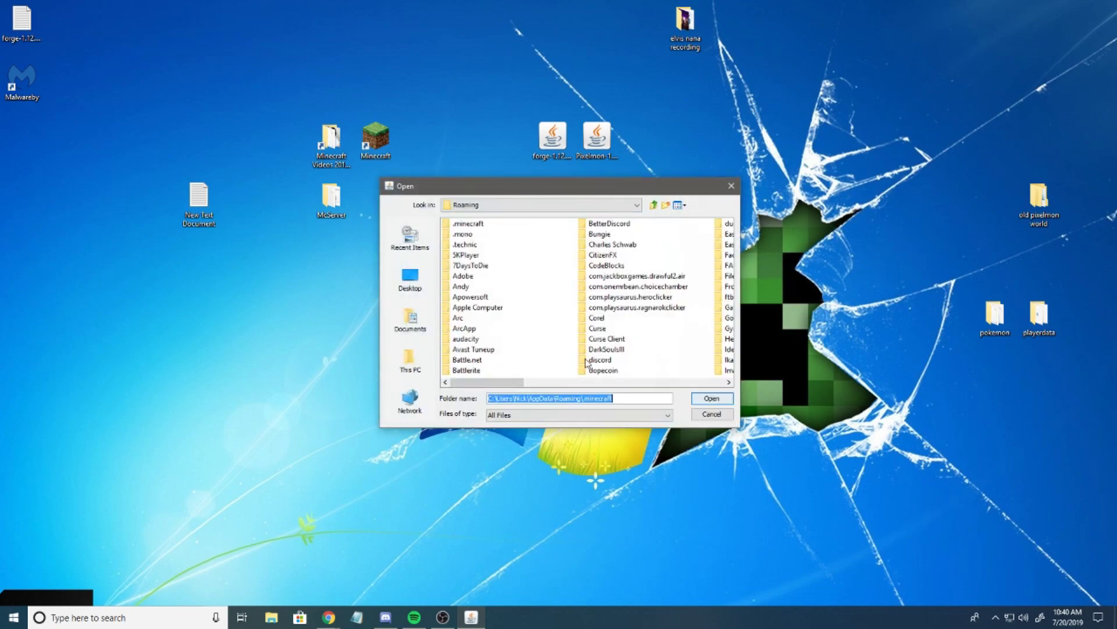
{"action": "left_click", "coordinate": [408, 291]}
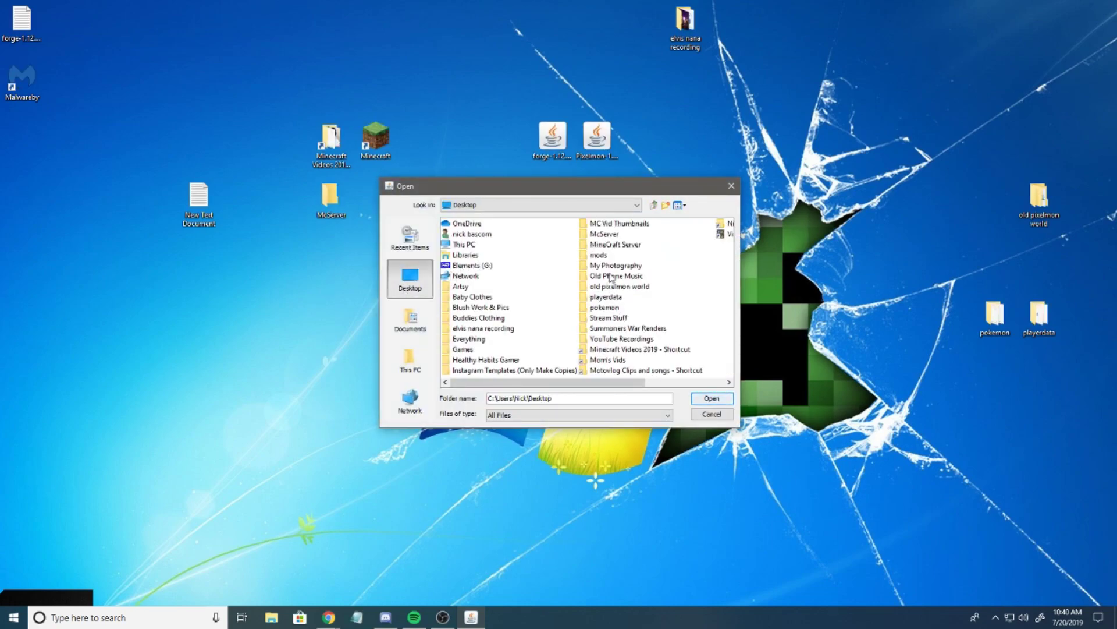
{"action": "left_click", "coordinate": [604, 234]}
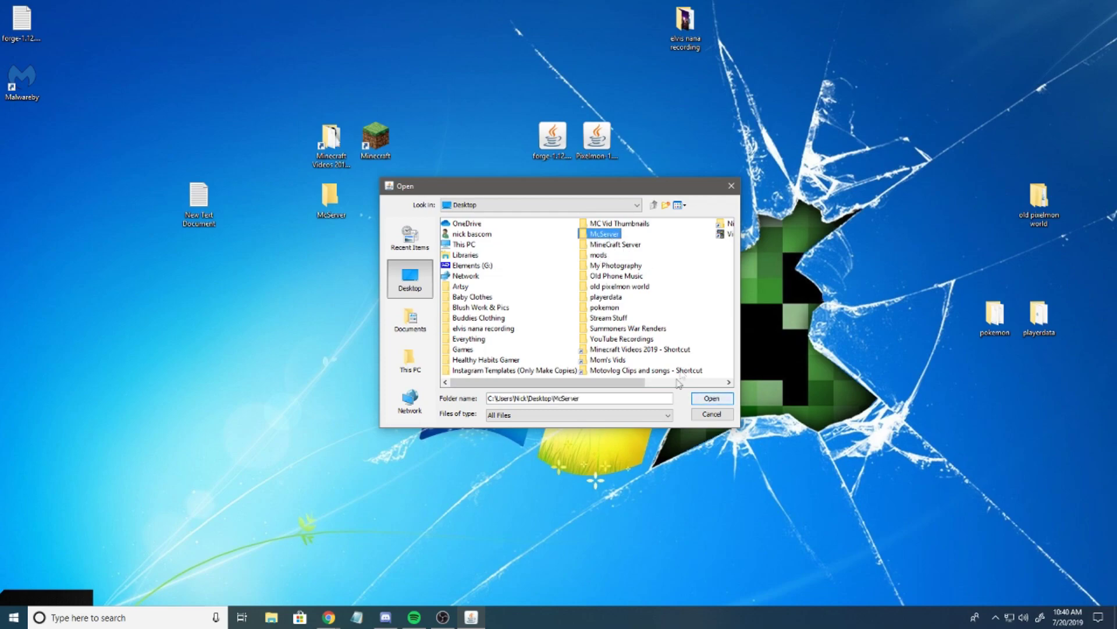
{"action": "left_click", "coordinate": [702, 400]}
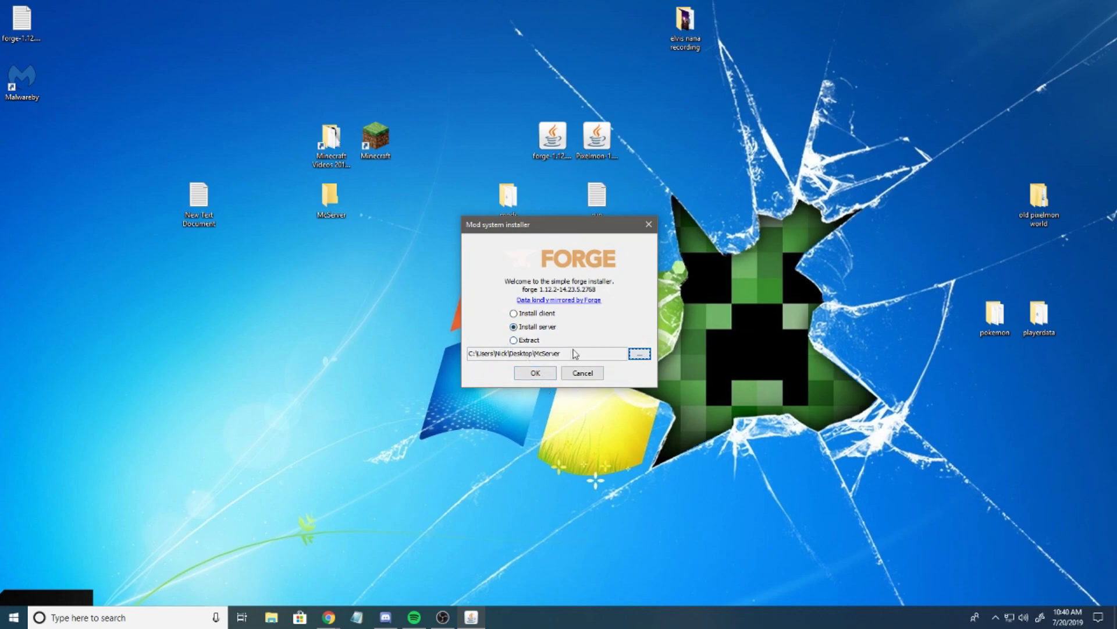
{"action": "left_click", "coordinate": [535, 373]}
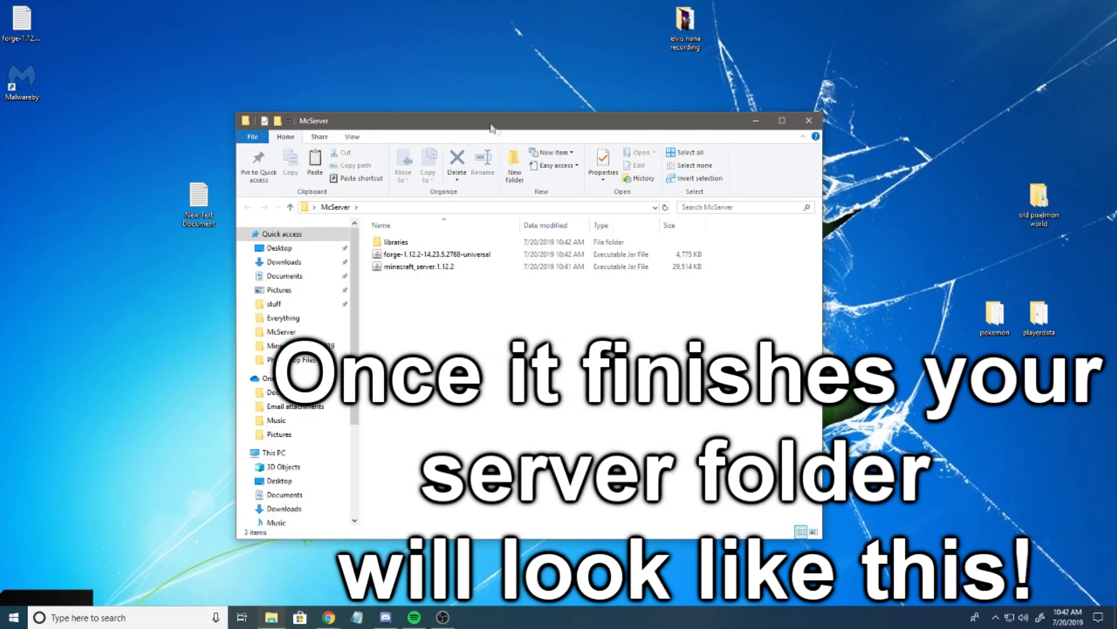
Step: Create a new text document named run in McServer, then delete it
{"action": "left_click_drag", "start_coordinate": [491, 122], "coordinate": [382, 106]}
{"action": "right_click", "coordinate": [324, 304]}
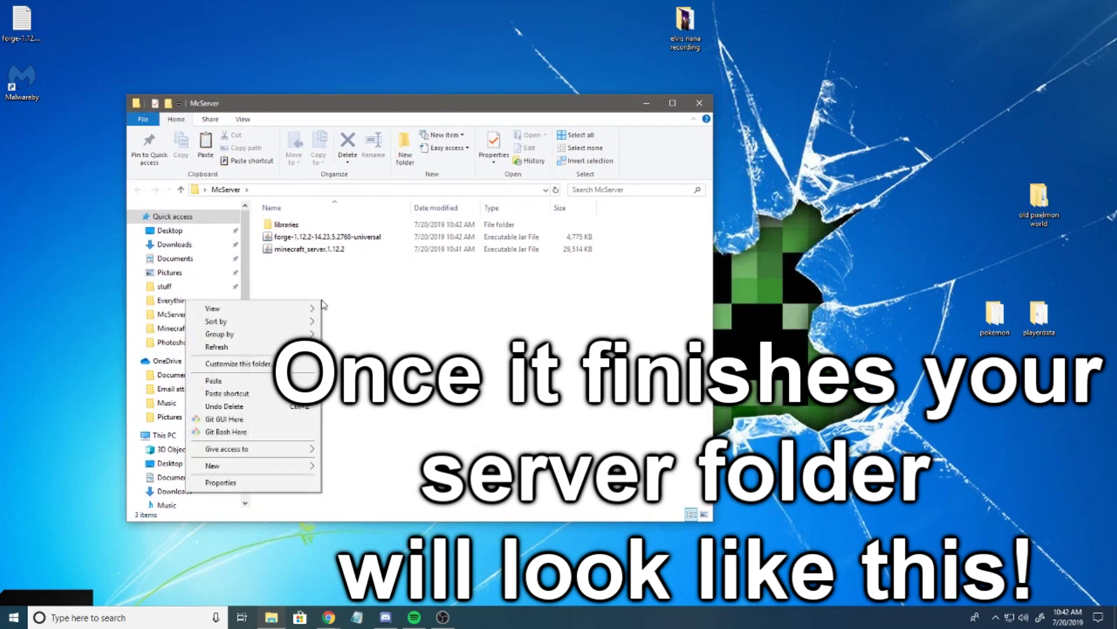
{"action": "mouse_move", "coordinate": [309, 467]}
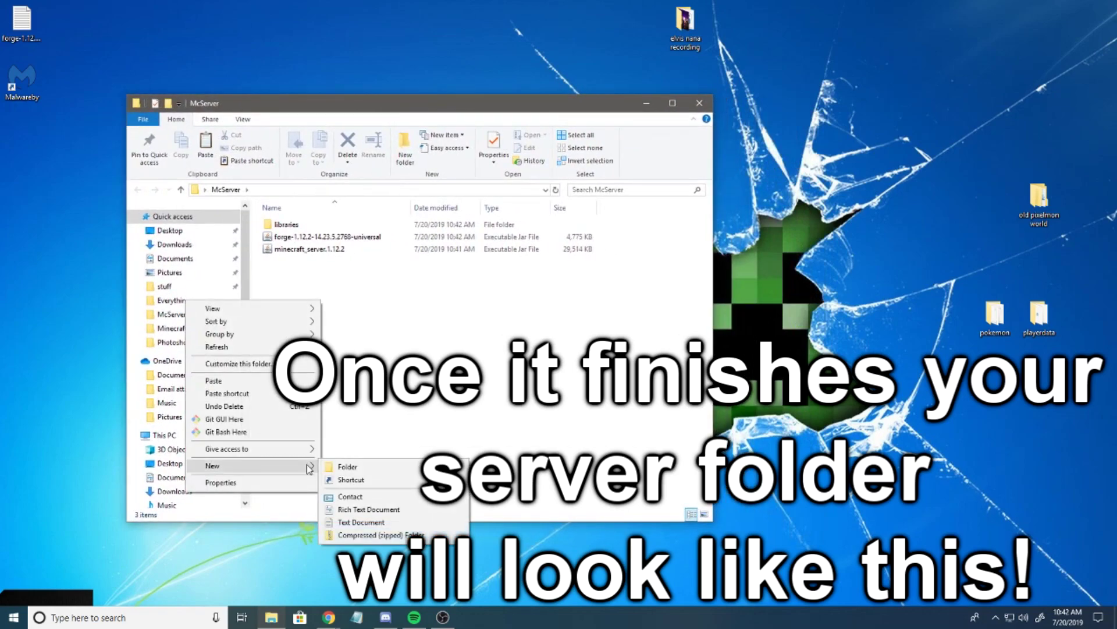
{"action": "left_click", "coordinate": [361, 522]}
{"action": "type", "text": "run"}
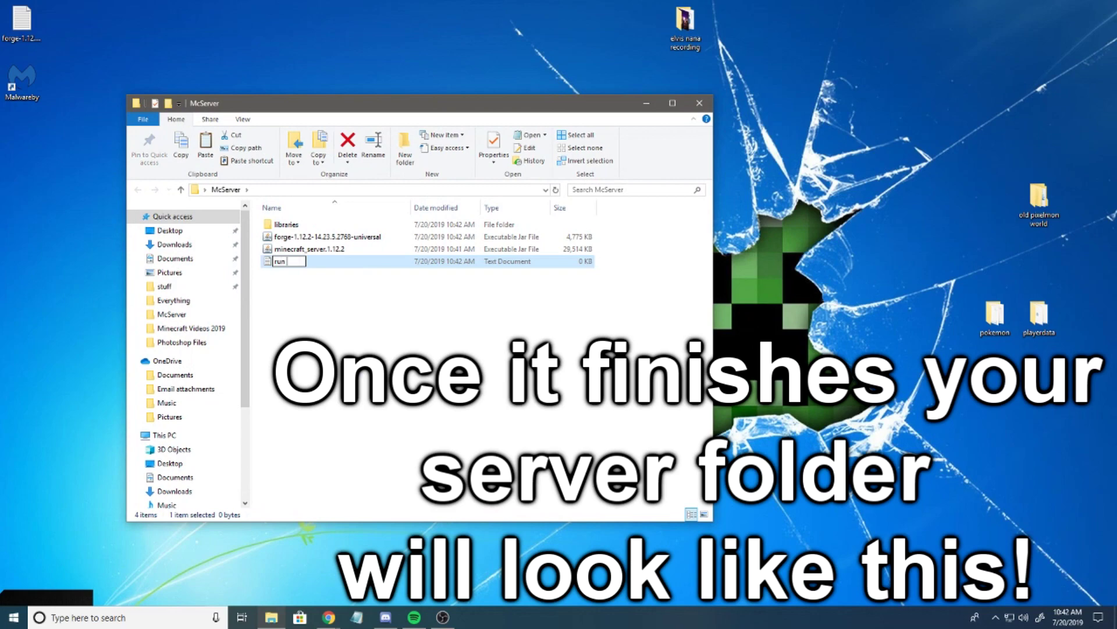
{"action": "key", "text": "Return"}
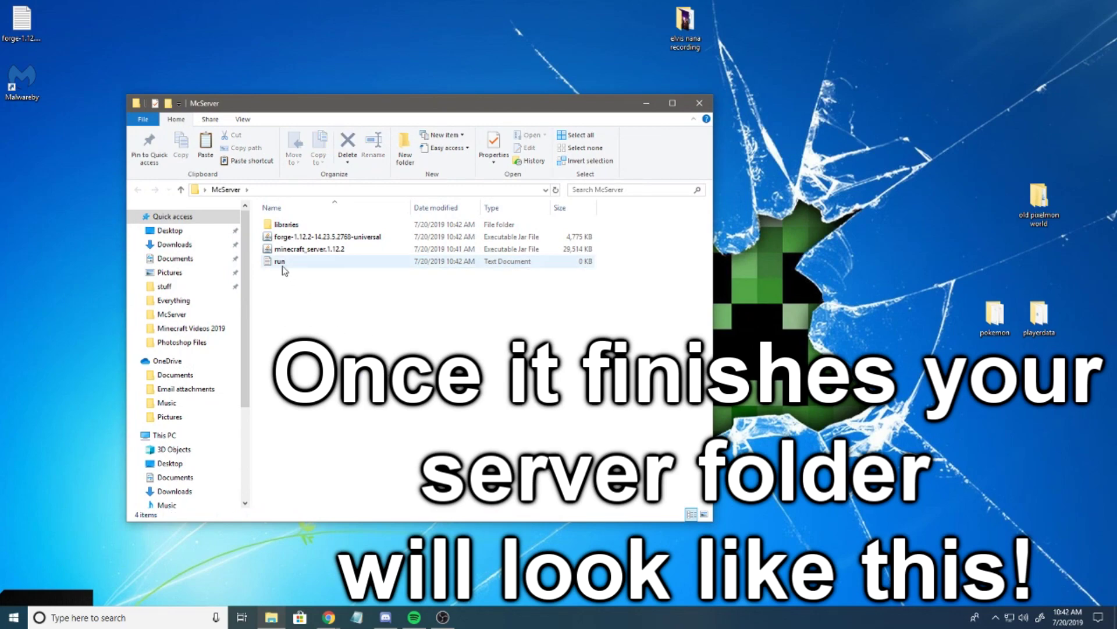
{"action": "key", "text": "Delete"}
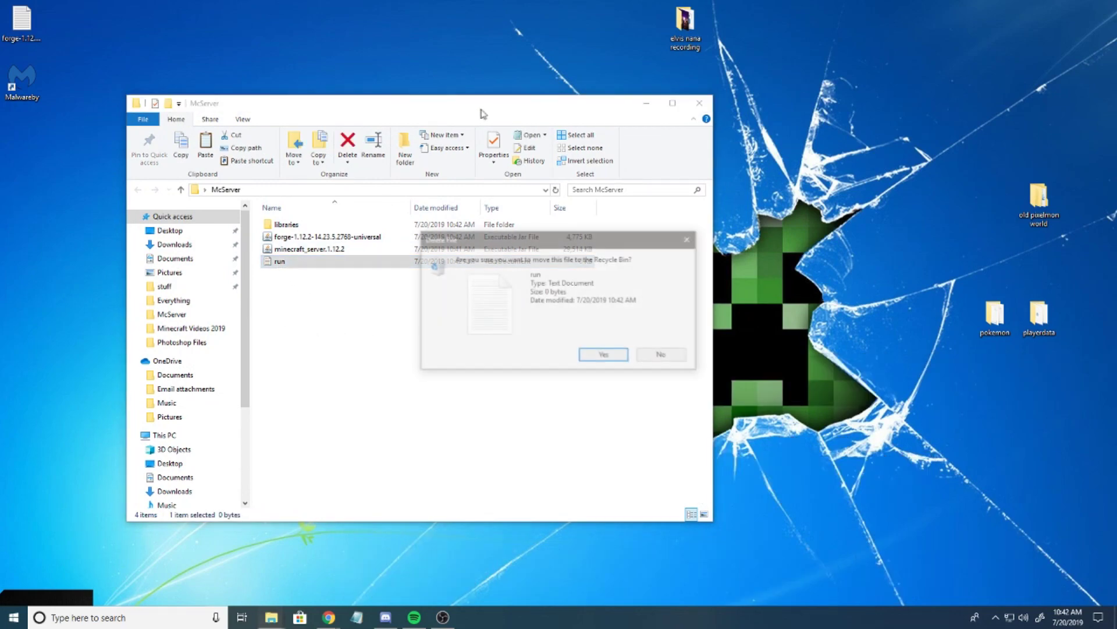
{"action": "left_click", "coordinate": [611, 356]}
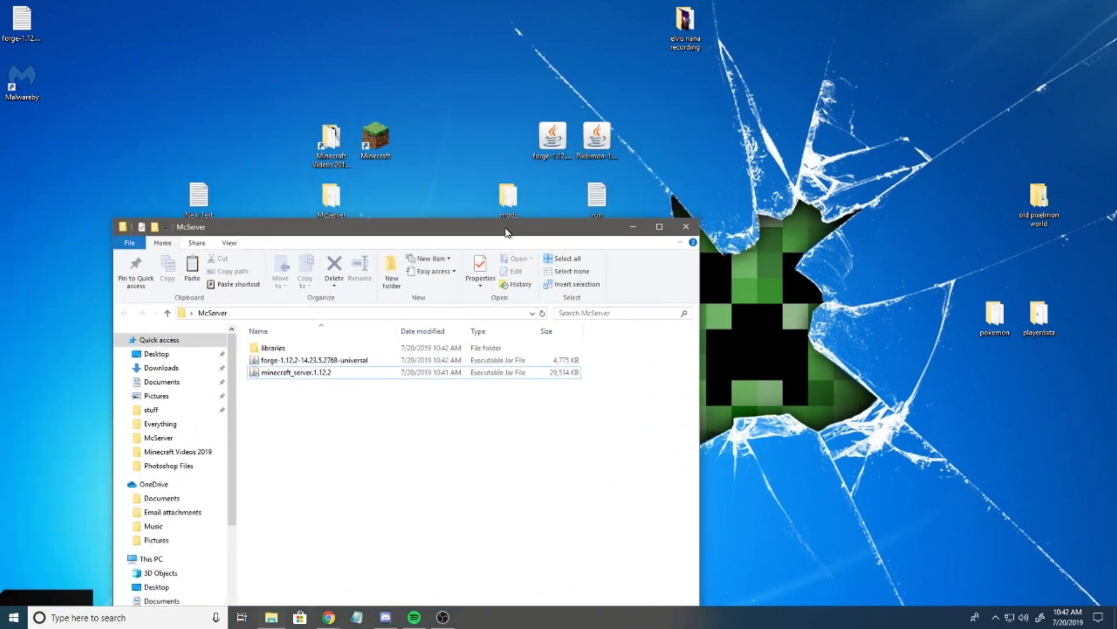
Step: Move the desktop run text file into McServer and open it in Notepad
{"action": "left_click", "coordinate": [600, 196]}
{"action": "left_click_drag", "start_coordinate": [601, 198], "coordinate": [407, 448]}
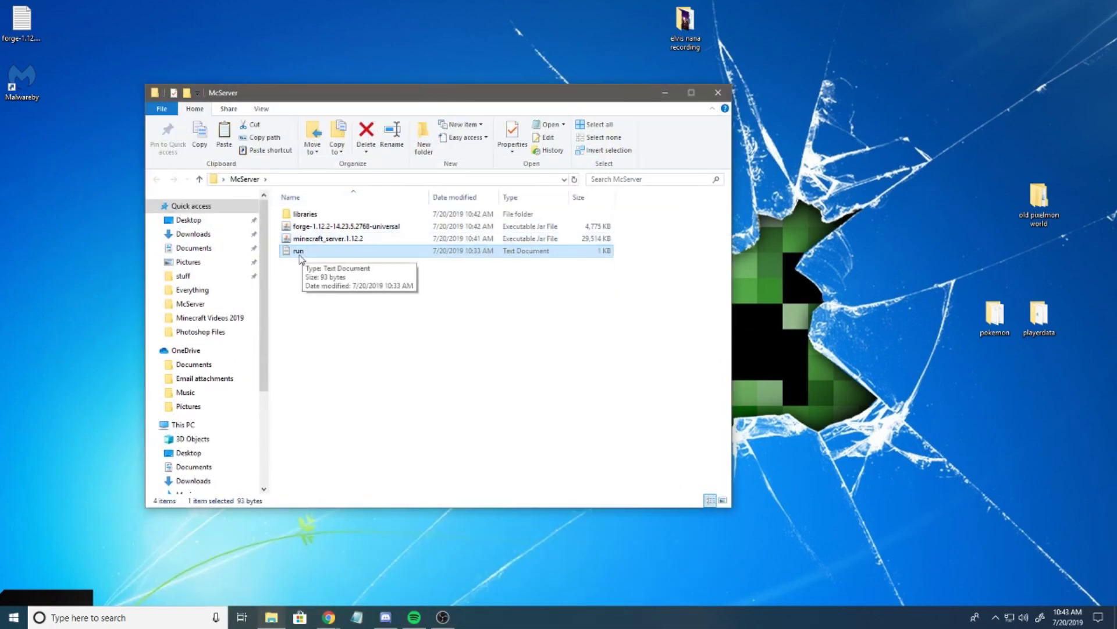
{"action": "left_click", "coordinate": [300, 262]}
{"action": "double_click", "coordinate": [295, 251]}
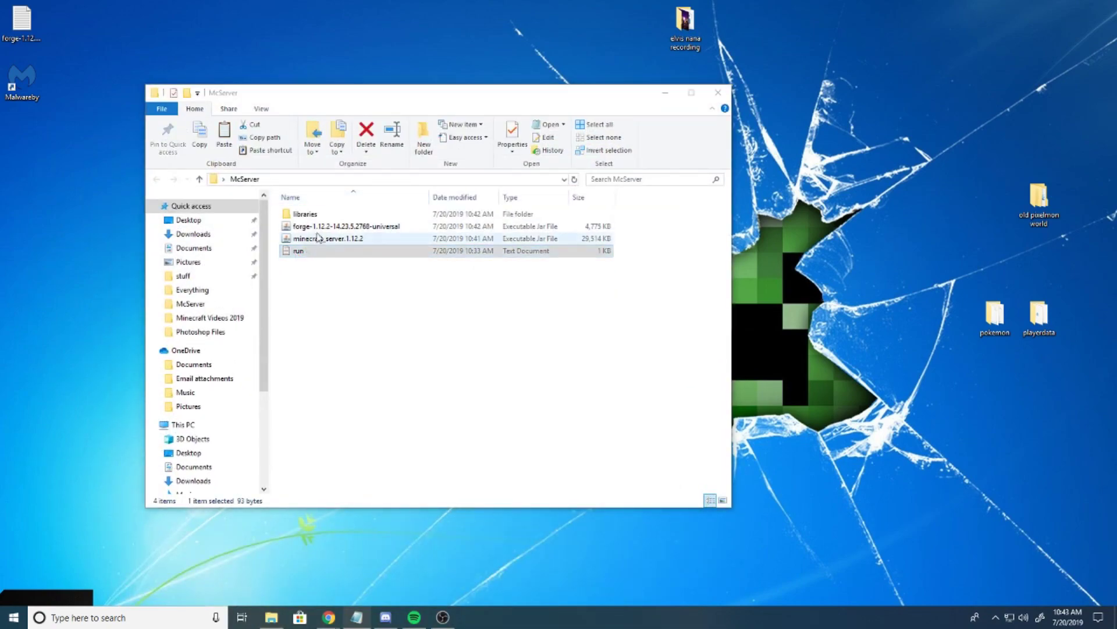
Step: Review the 2048M -Xms and -Xmx memory values in the run script's java line
{"action": "left_click_drag", "start_coordinate": [241, 107], "coordinate": [726, 110]}
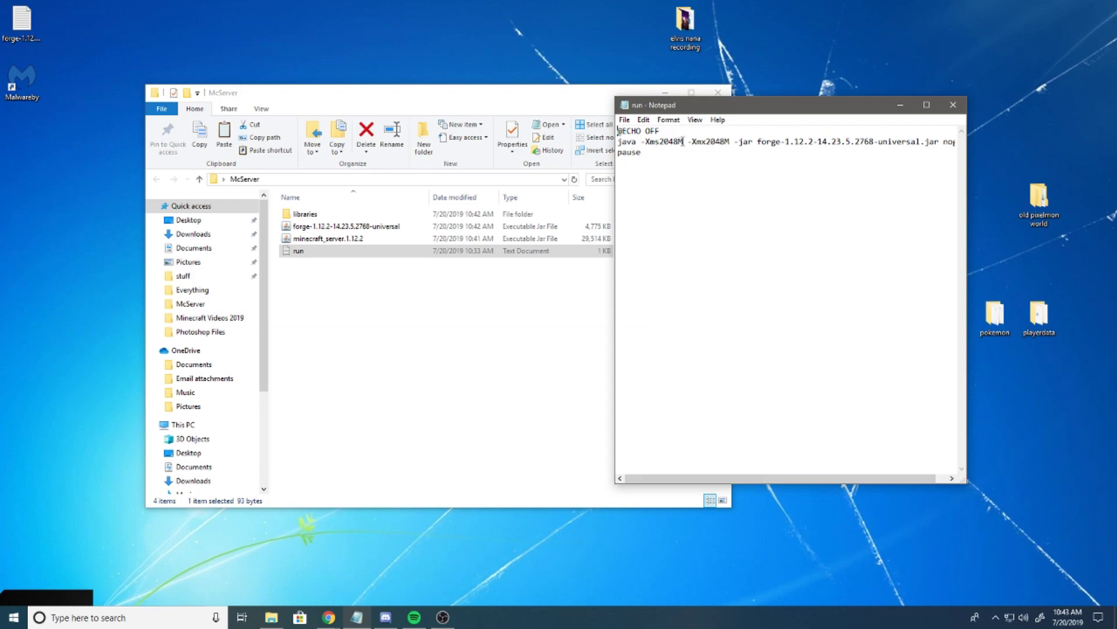
{"action": "left_click_drag", "start_coordinate": [710, 141], "coordinate": [733, 141]}
{"action": "left_click", "coordinate": [711, 142]}
{"action": "left_click_drag", "start_coordinate": [662, 142], "coordinate": [678, 142]}
{"action": "left_click", "coordinate": [679, 142]}
{"action": "left_click", "coordinate": [661, 141]}
{"action": "left_click_drag", "start_coordinate": [661, 142], "coordinate": [673, 142]}
{"action": "left_click", "coordinate": [678, 141]}
{"action": "left_click_drag", "start_coordinate": [762, 113], "coordinate": [672, 131]}
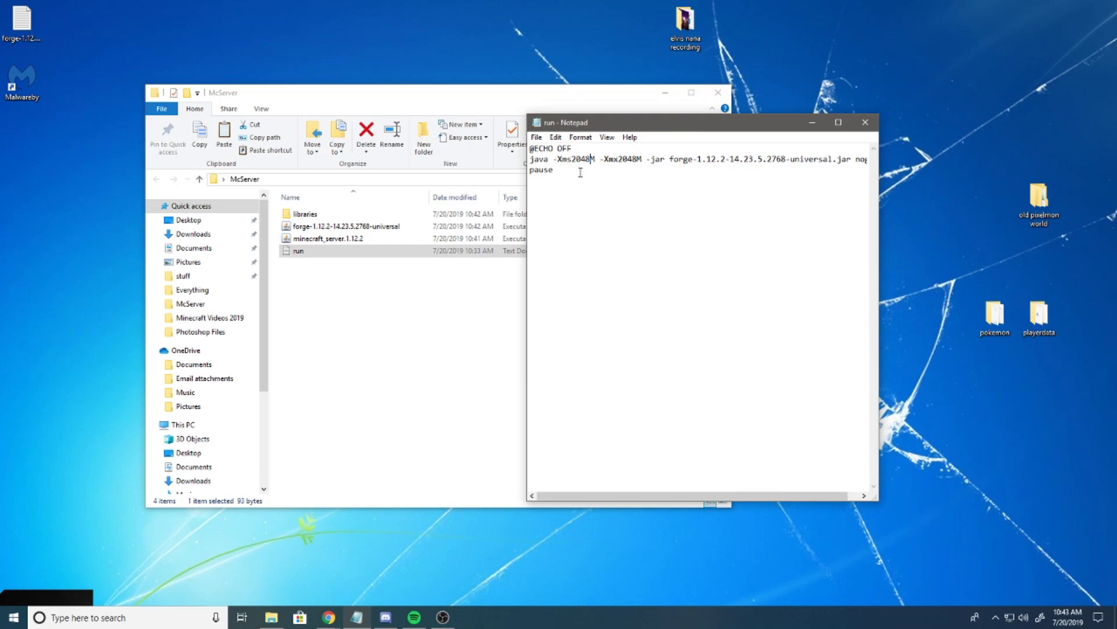
{"action": "left_click_drag", "start_coordinate": [572, 159], "coordinate": [588, 161]}
{"action": "left_click_drag", "start_coordinate": [656, 116], "coordinate": [495, 231]}
Step: Compare the script's jar name with the forge-1.12.2-14.23.5.2768-universal.jar file in McServer
{"action": "left_click_drag", "start_coordinate": [509, 275], "coordinate": [693, 286]}
{"action": "left_click", "coordinate": [509, 275]}
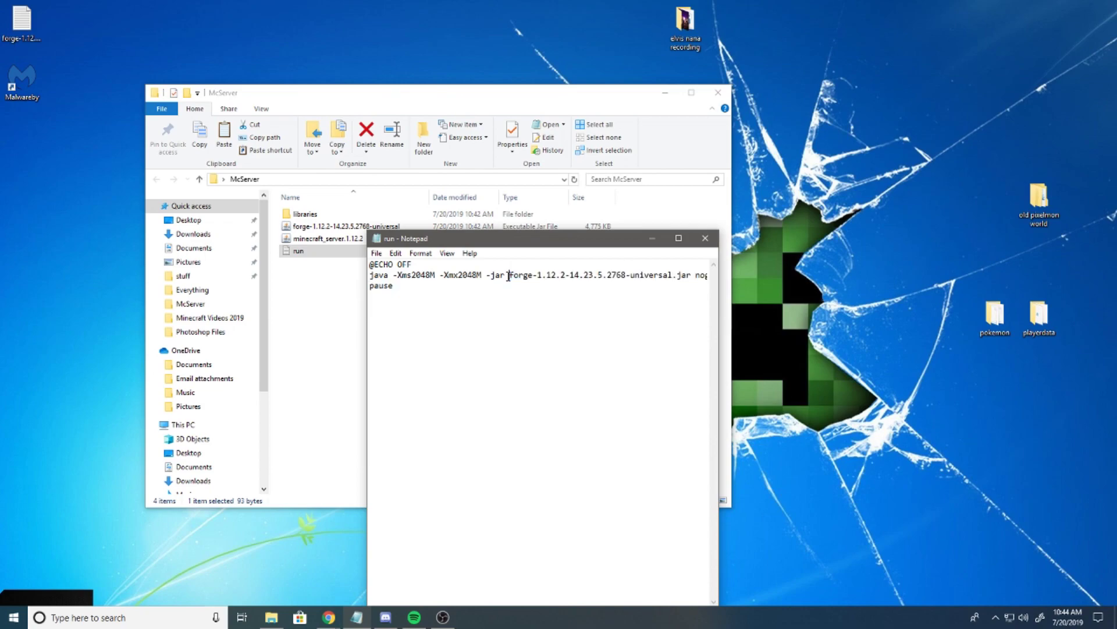
{"action": "left_click", "coordinate": [318, 228]}
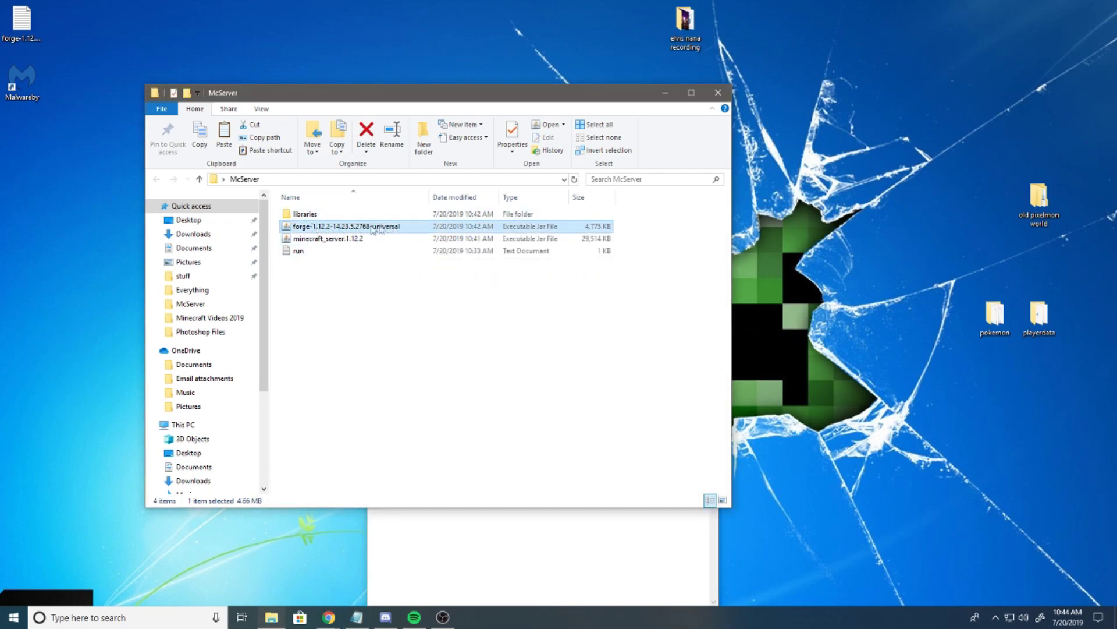
{"action": "left_click", "coordinate": [511, 518]}
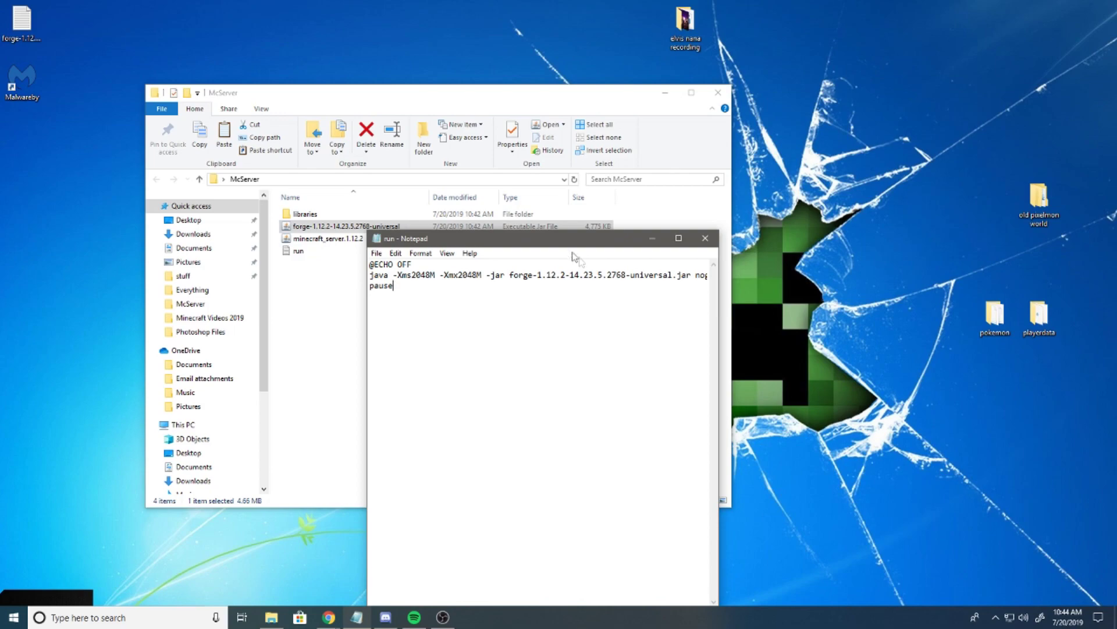
{"action": "left_click_drag", "start_coordinate": [564, 246], "coordinate": [419, 272]}
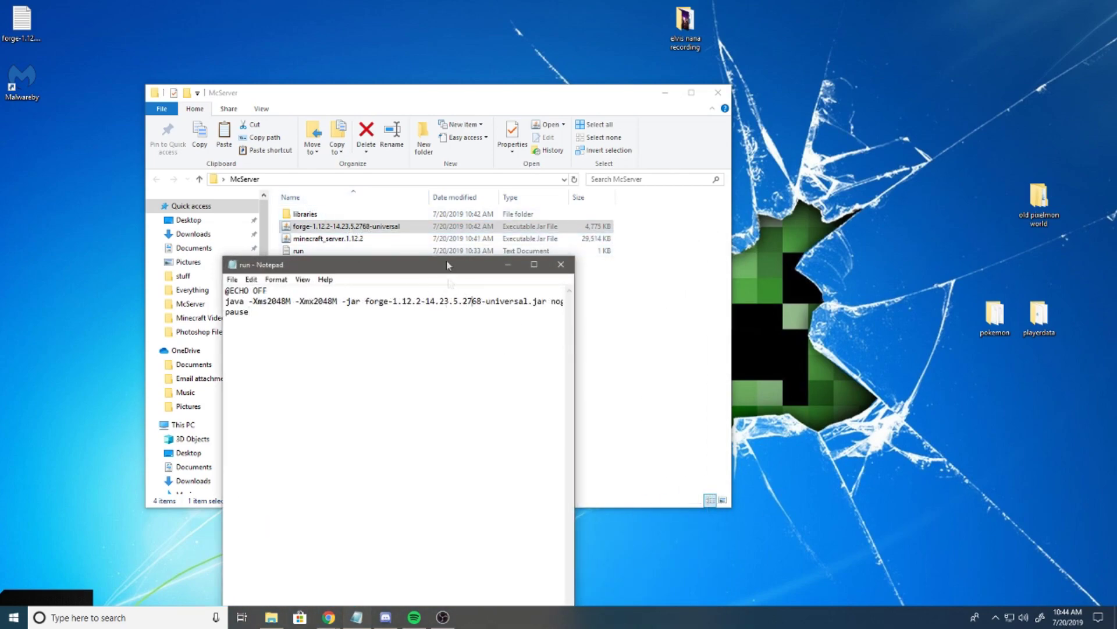
{"action": "left_click", "coordinate": [327, 229]}
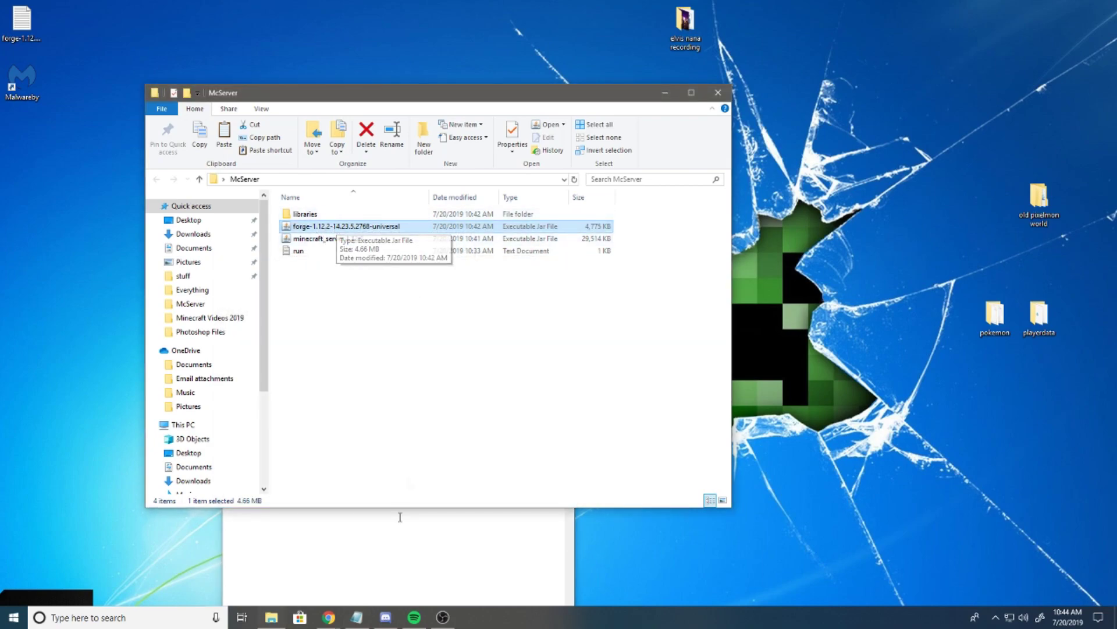
{"action": "left_click", "coordinate": [376, 526]}
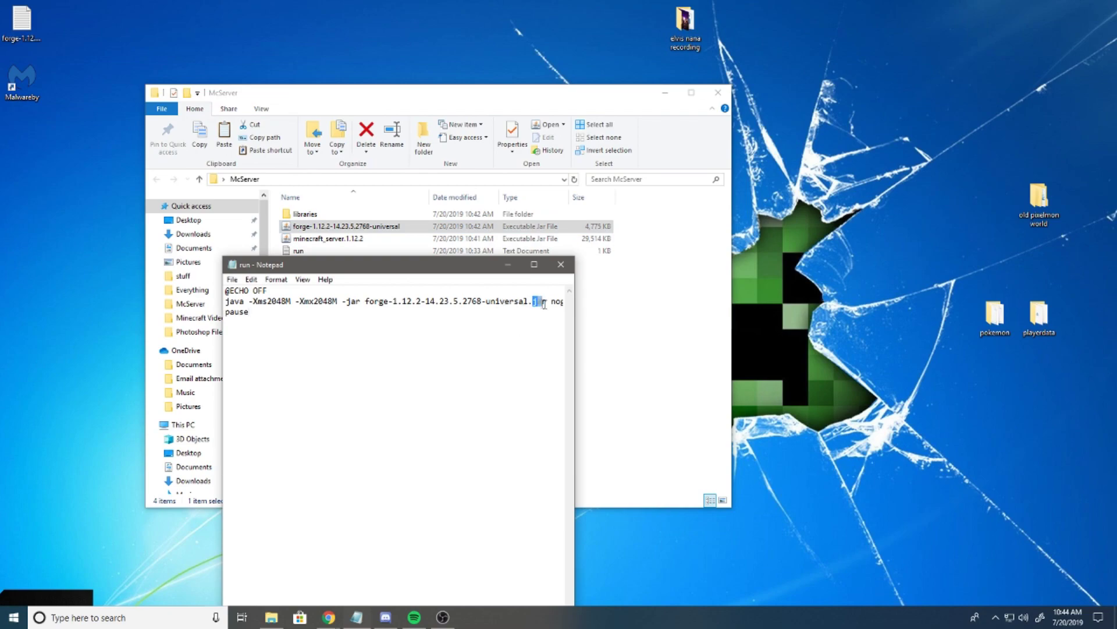
Step: Select the java and pause lines, then close the run script
{"action": "key", "text": "shift+Up"}
{"action": "key", "text": "shift+Home"}
{"action": "left_click", "coordinate": [490, 302]}
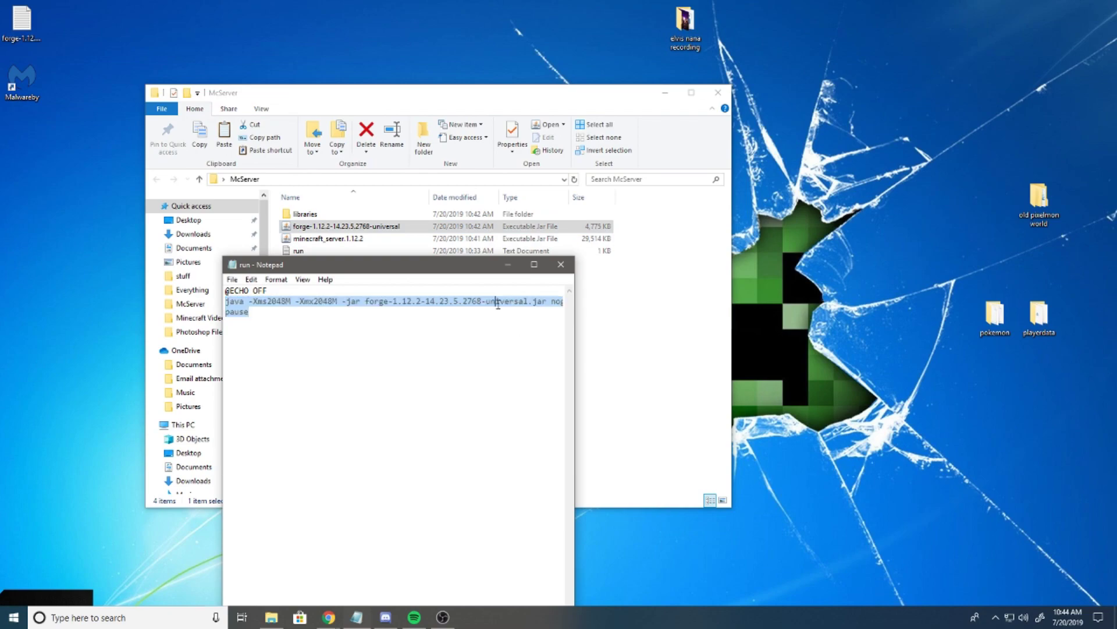
{"action": "left_click_drag", "start_coordinate": [469, 265], "coordinate": [692, 160]}
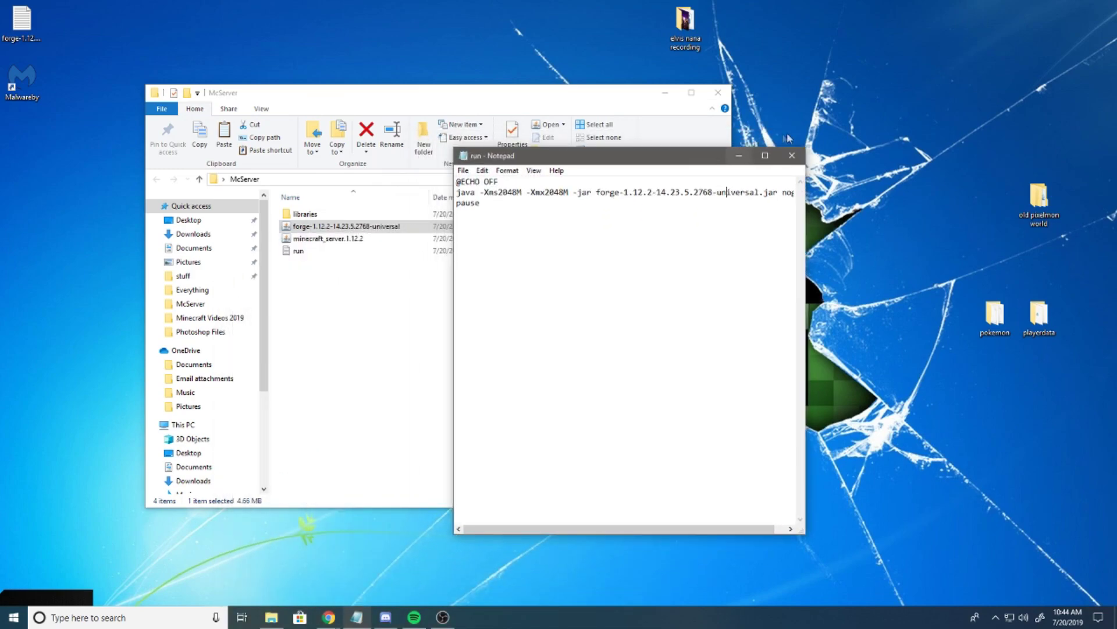
{"action": "left_click", "coordinate": [792, 156]}
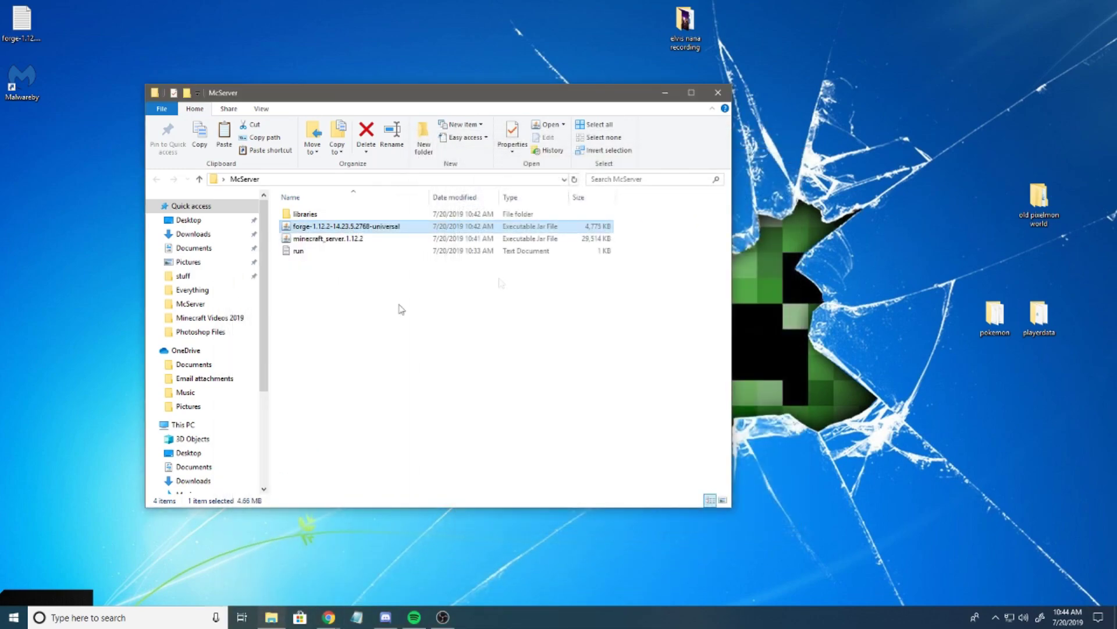
{"action": "left_click", "coordinate": [358, 300]}
Step: Reopen run and save it with Save As as run.bat in McServer
{"action": "left_click", "coordinate": [296, 254]}
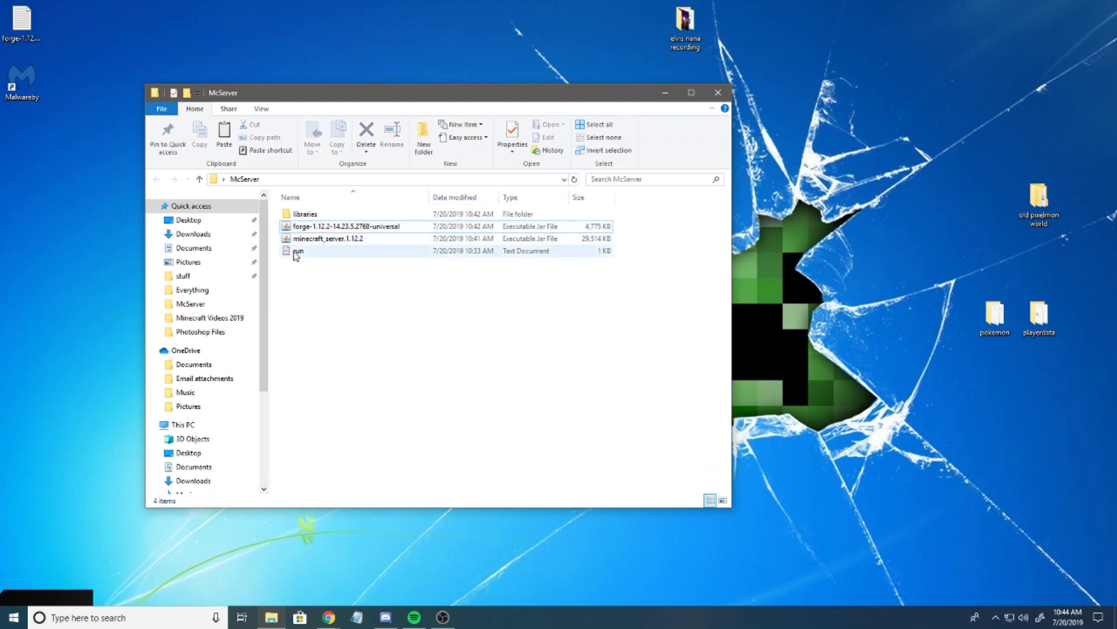
{"action": "right_click", "coordinate": [297, 251]}
{"action": "left_click", "coordinate": [302, 265]}
{"action": "double_click", "coordinate": [299, 253]}
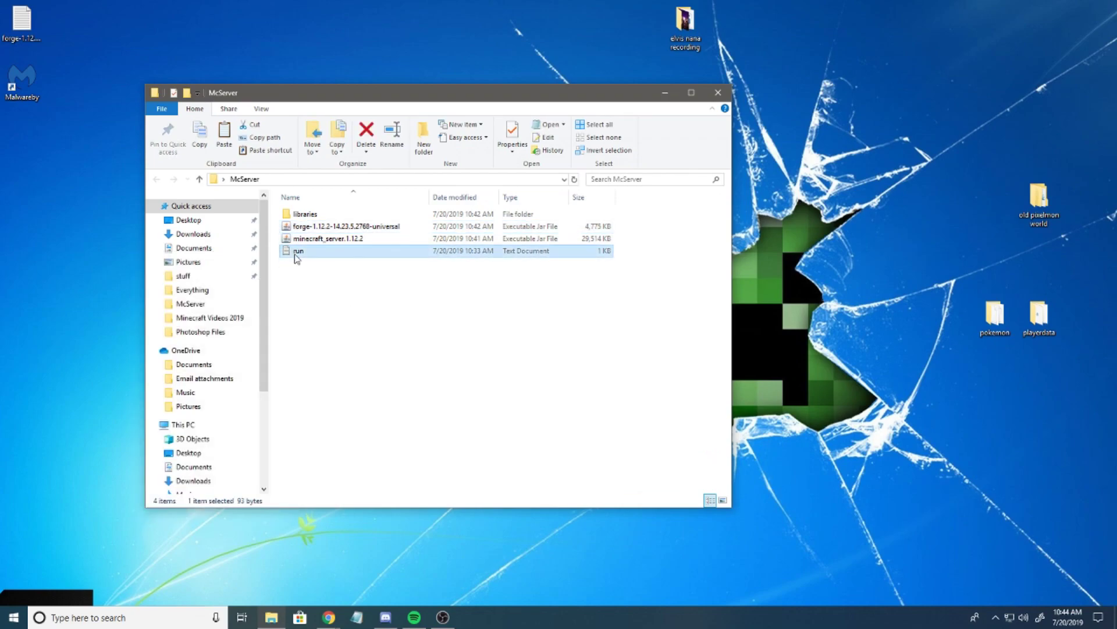
{"action": "left_click", "coordinate": [463, 170]}
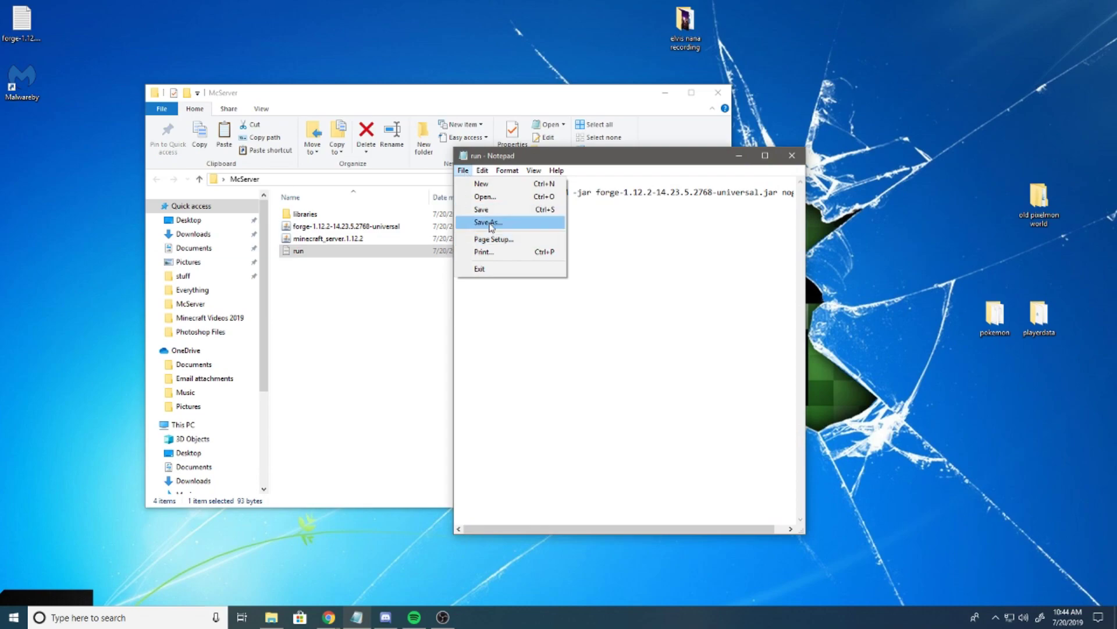
{"action": "left_click", "coordinate": [489, 222]}
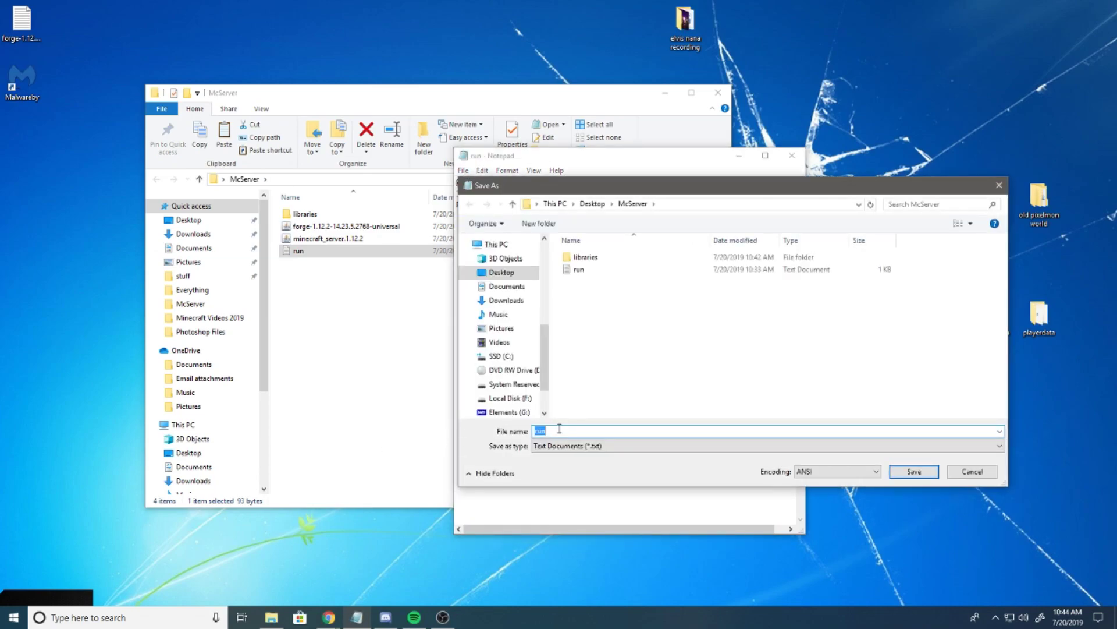
{"action": "type", "text": ".bat"}
{"action": "left_click", "coordinate": [915, 472]}
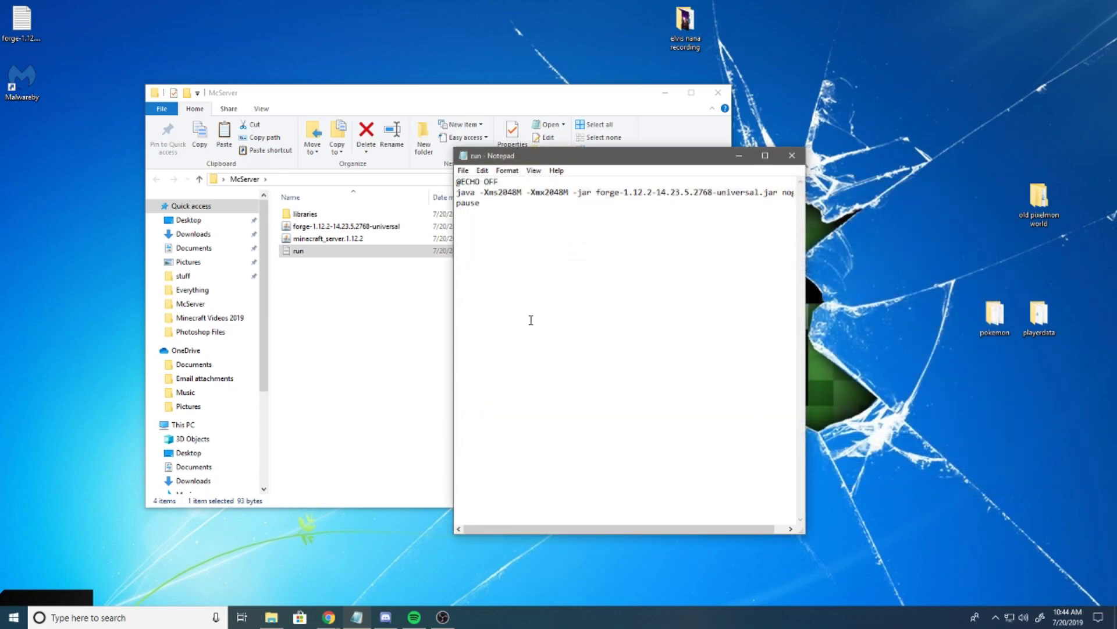
{"action": "left_click", "coordinate": [792, 156]}
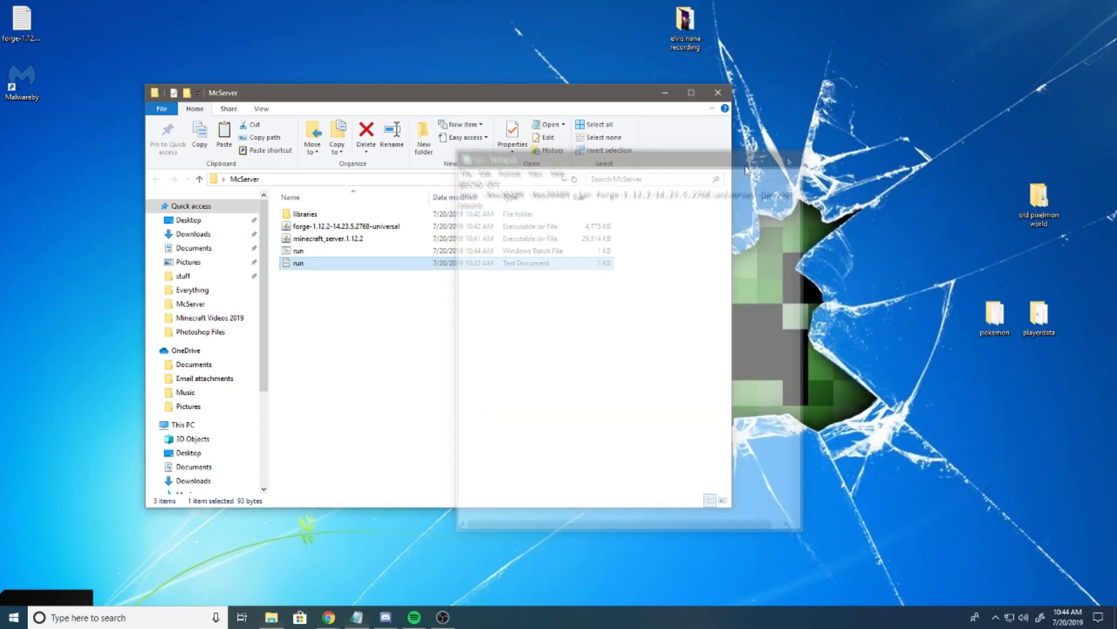
Step: Launch run.bat, let the server run to the EULA warning, then close the console
{"action": "left_click", "coordinate": [297, 251]}
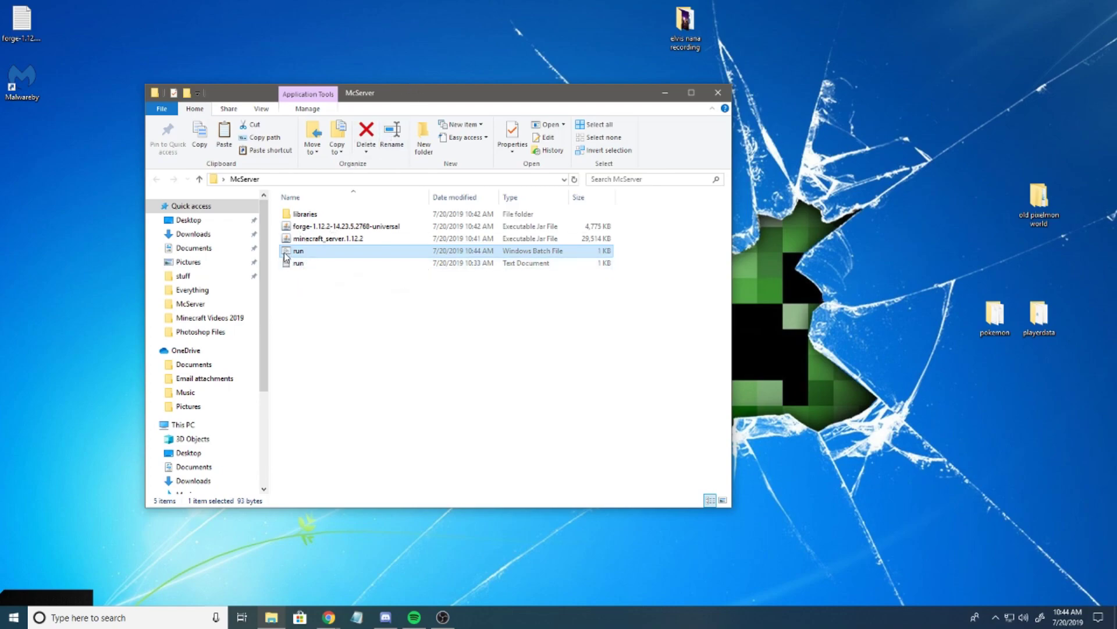
{"action": "double_click", "coordinate": [286, 254]}
{"action": "left_click_drag", "start_coordinate": [319, 141], "coordinate": [717, 150]}
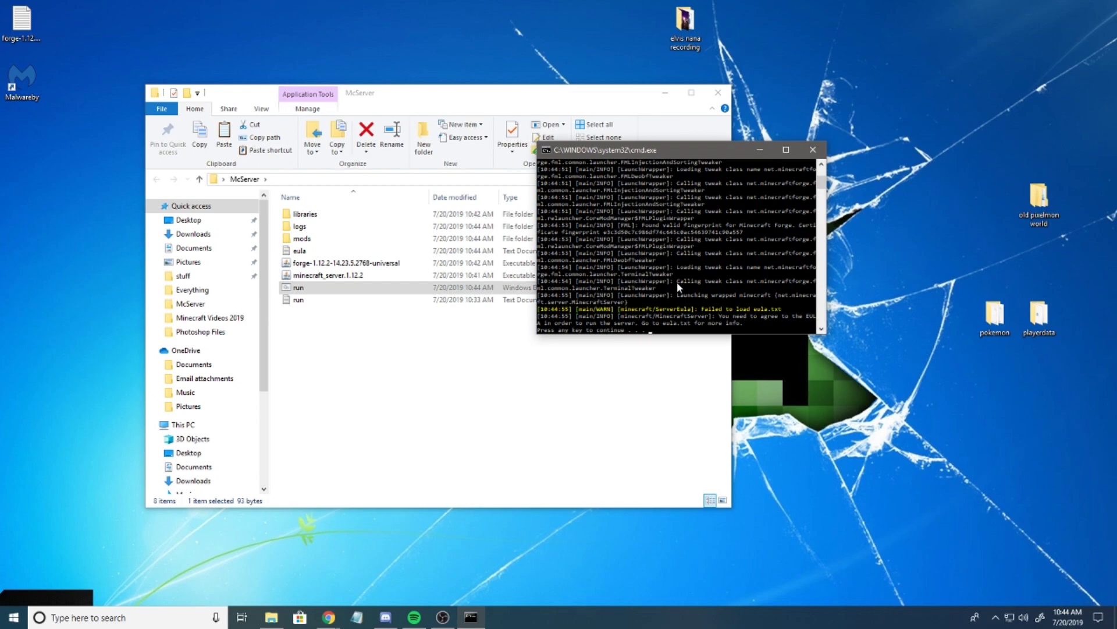
{"action": "left_click_drag", "start_coordinate": [712, 155], "coordinate": [606, 139]}
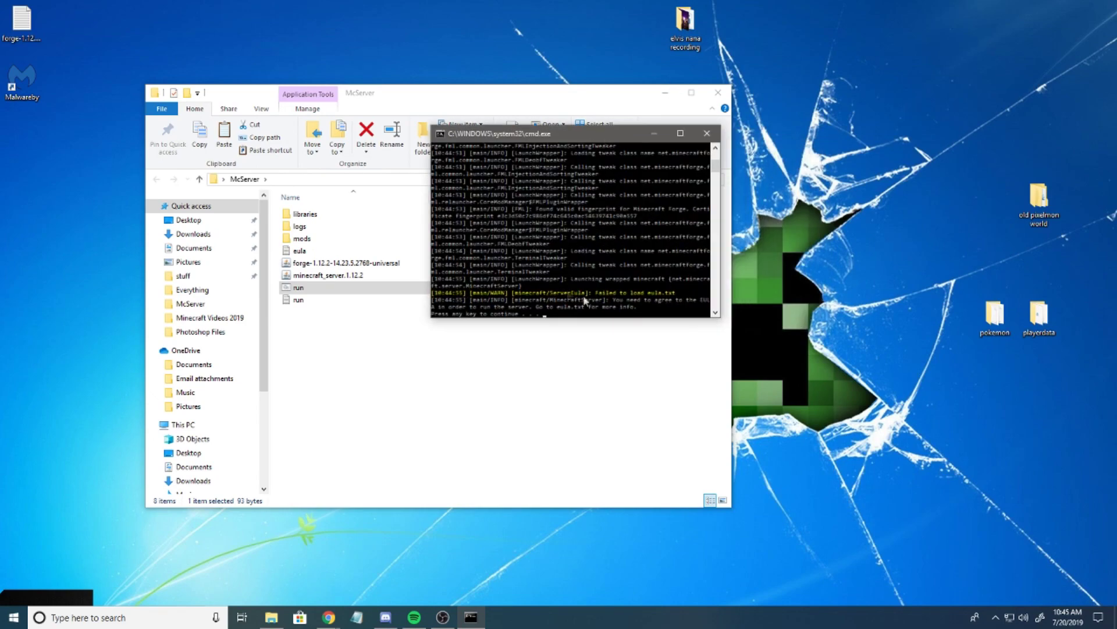
{"action": "key", "text": "Return"}
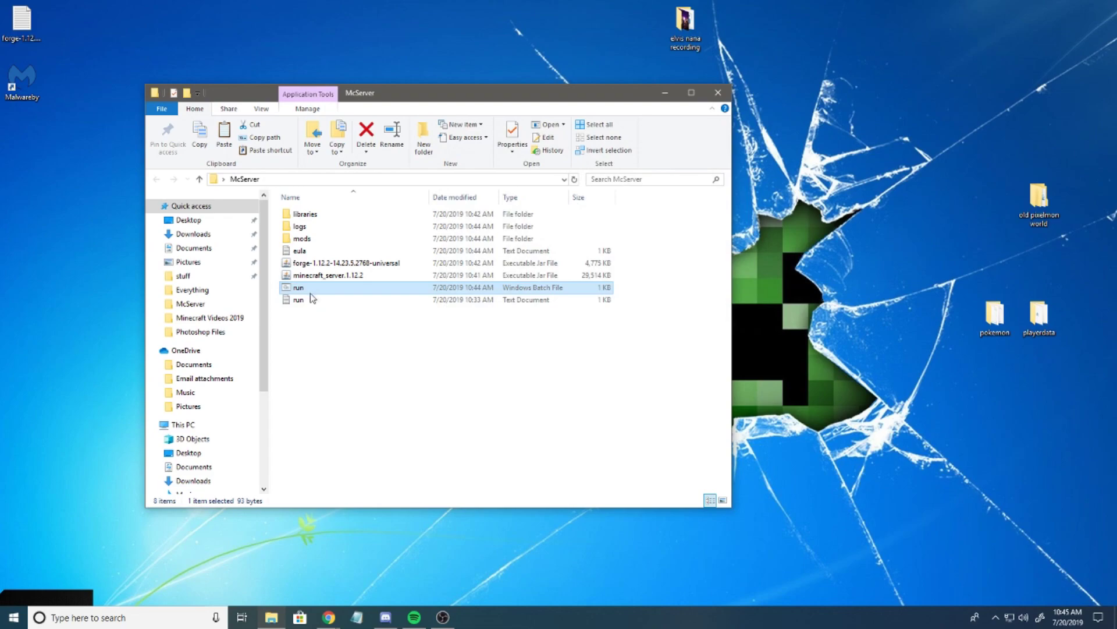
Step: Change eula=false to true in eula.txt, close it, and relaunch the server from run.bat
{"action": "double_click", "coordinate": [299, 250]}
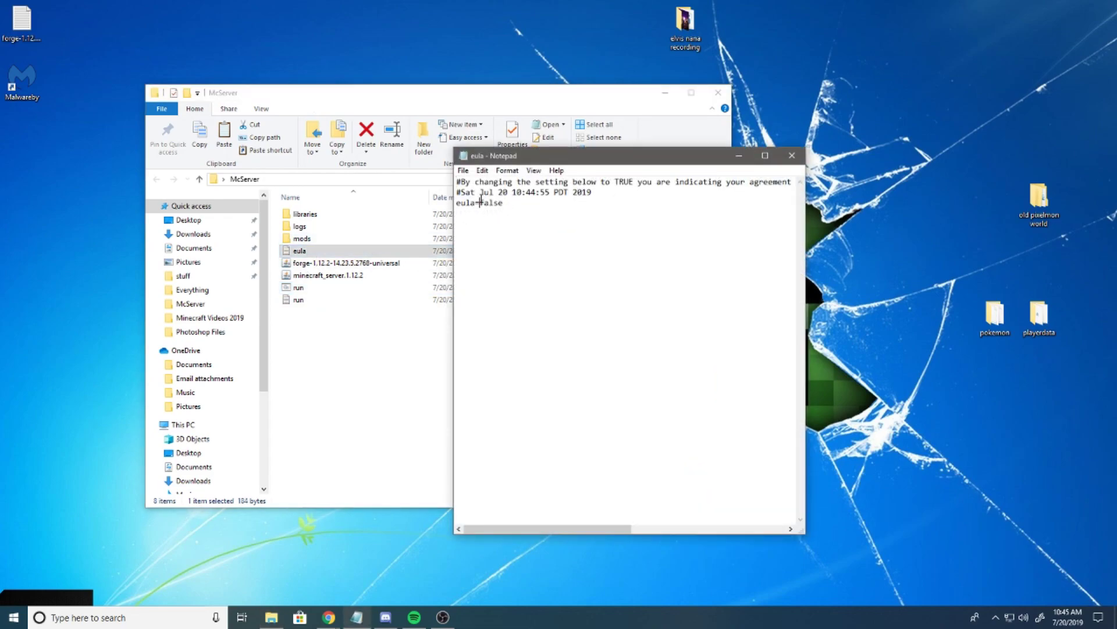
{"action": "left_click_drag", "start_coordinate": [480, 202], "coordinate": [504, 204]}
{"action": "type", "text": "true"}
{"action": "left_click", "coordinate": [792, 156]}
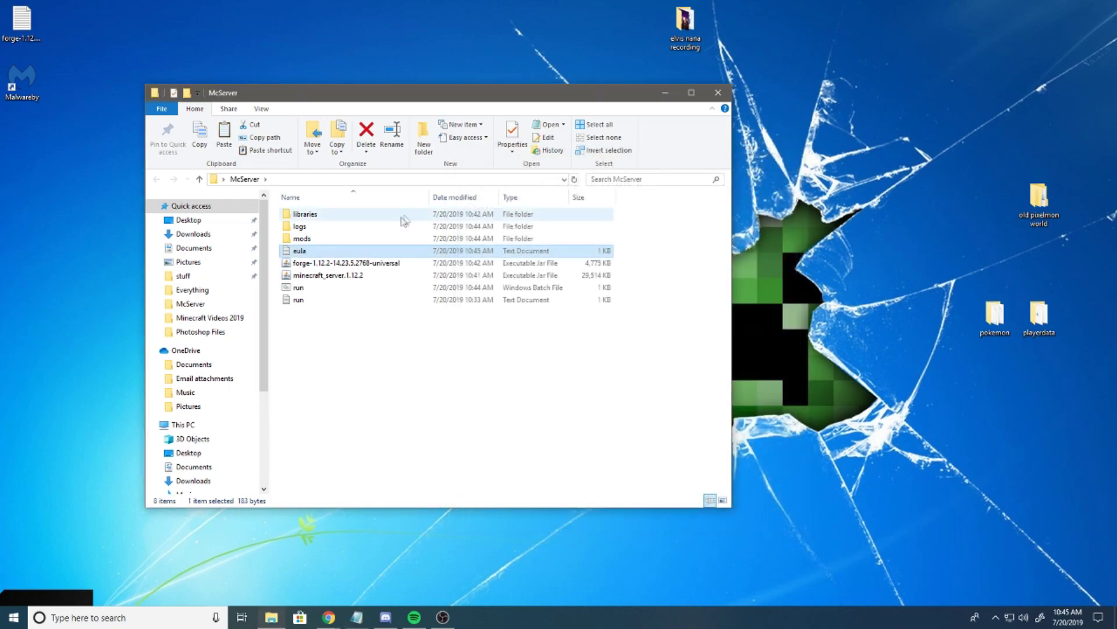
{"action": "double_click", "coordinate": [301, 288]}
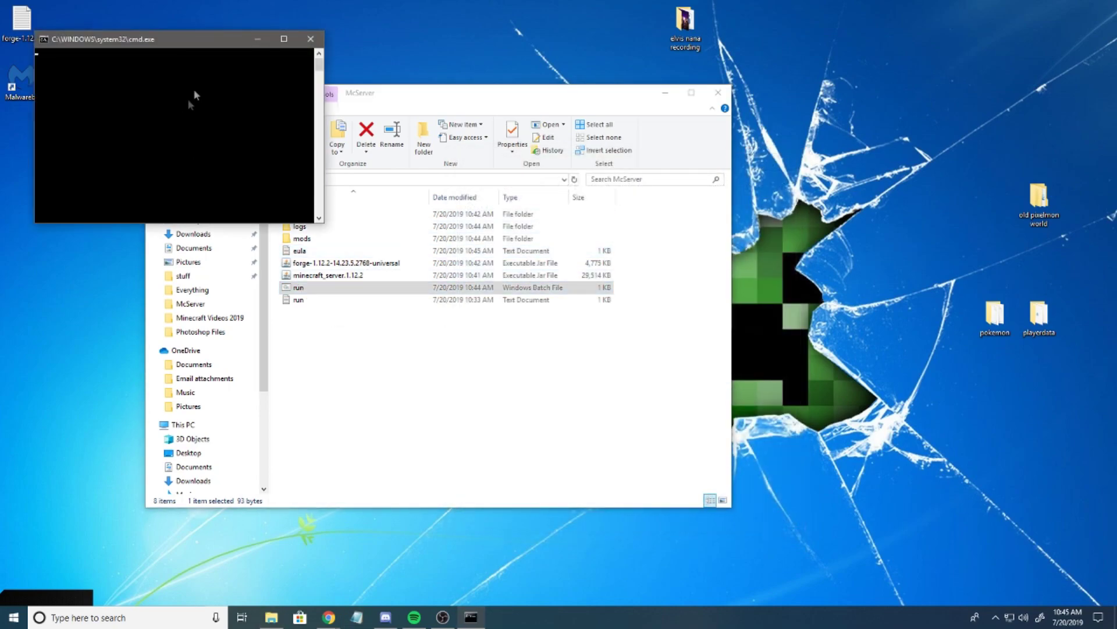
{"action": "left_click_drag", "start_coordinate": [194, 44], "coordinate": [782, 190]}
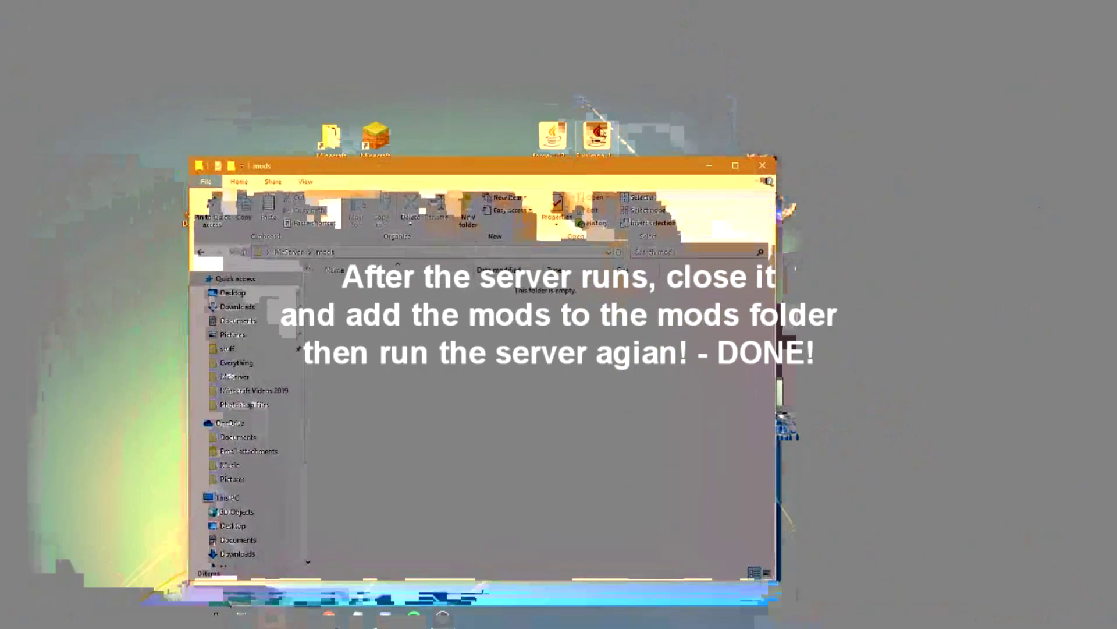
Step: Move the 366 MB Pixelmon jar into McServer\mods and relaunch run.bat to start the server
{"action": "left_click_drag", "start_coordinate": [595, 129], "coordinate": [477, 335]}
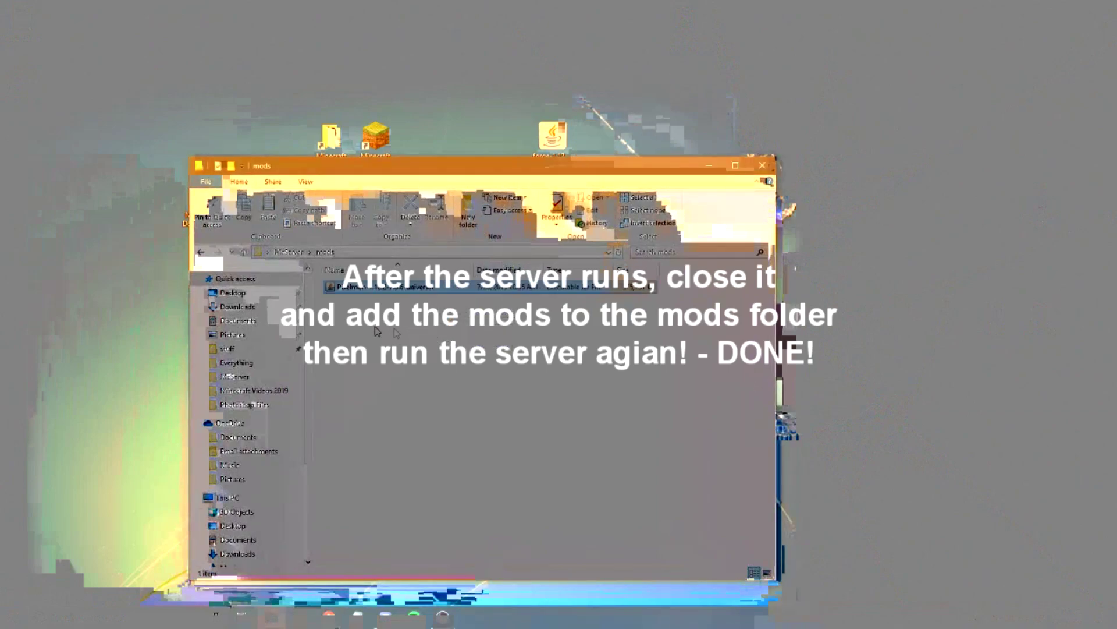
{"action": "left_click", "coordinate": [200, 251]}
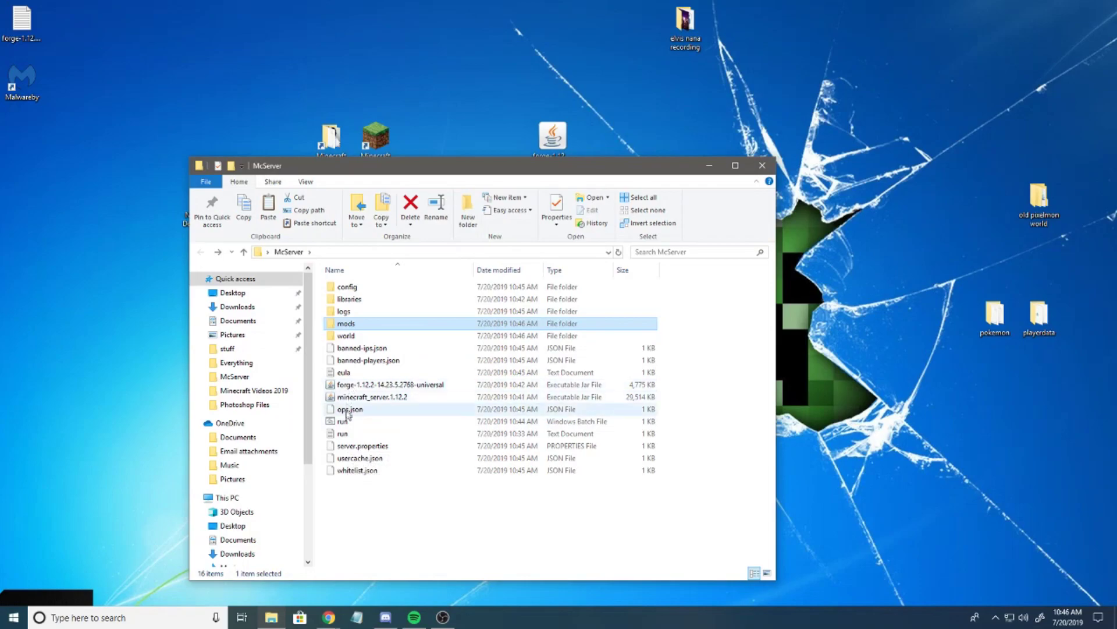
{"action": "double_click", "coordinate": [343, 420]}
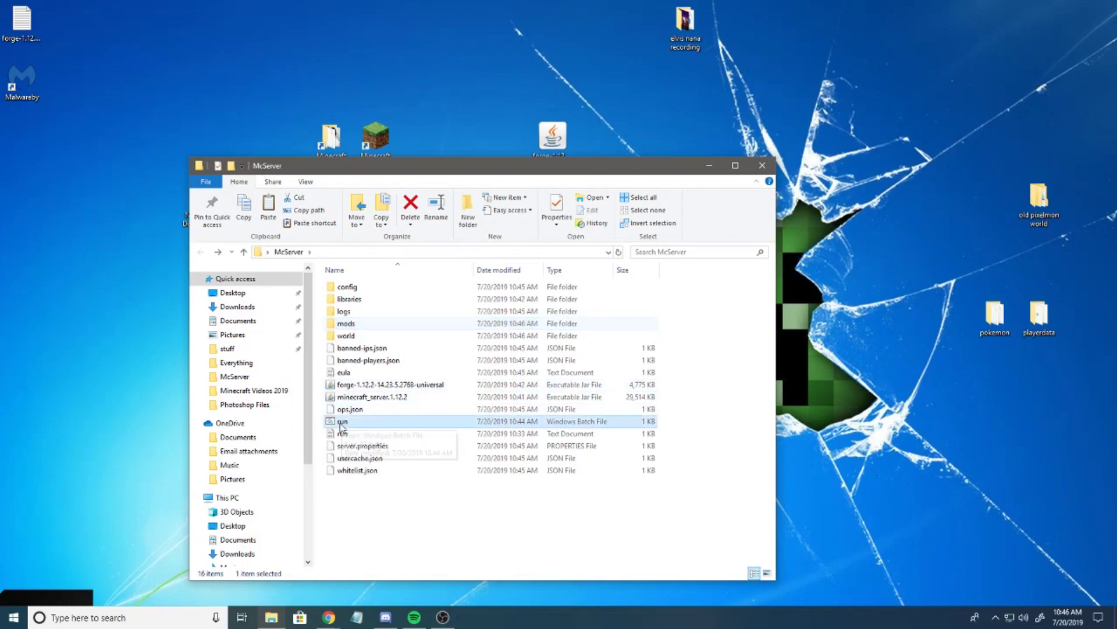
{"action": "left_click_drag", "start_coordinate": [502, 169], "coordinate": [609, 63]}
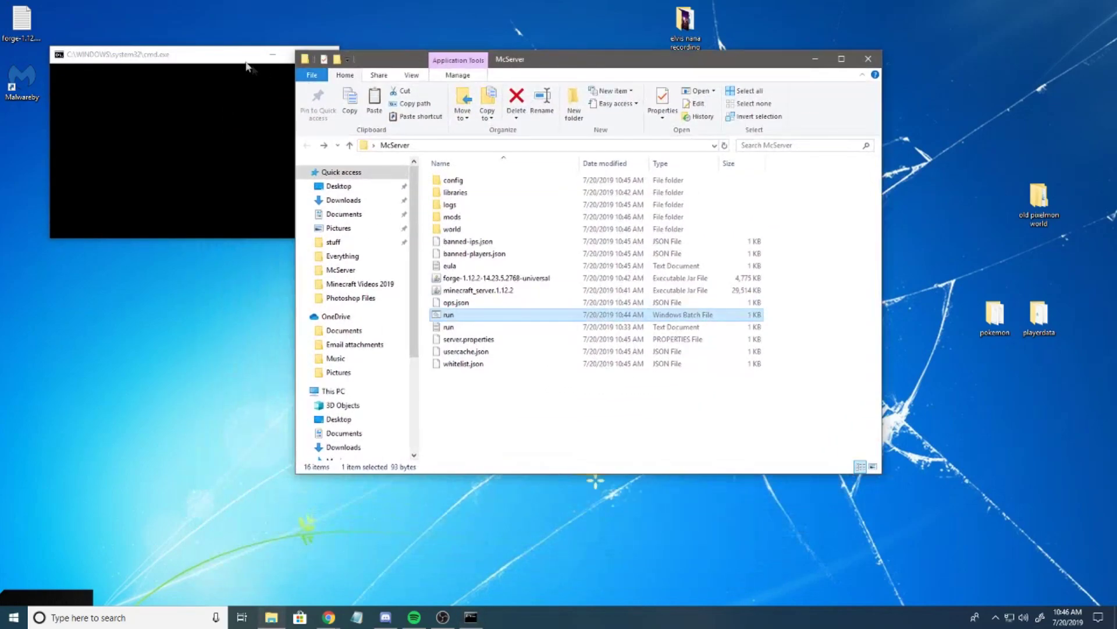
{"action": "left_click_drag", "start_coordinate": [218, 51], "coordinate": [600, 137]}
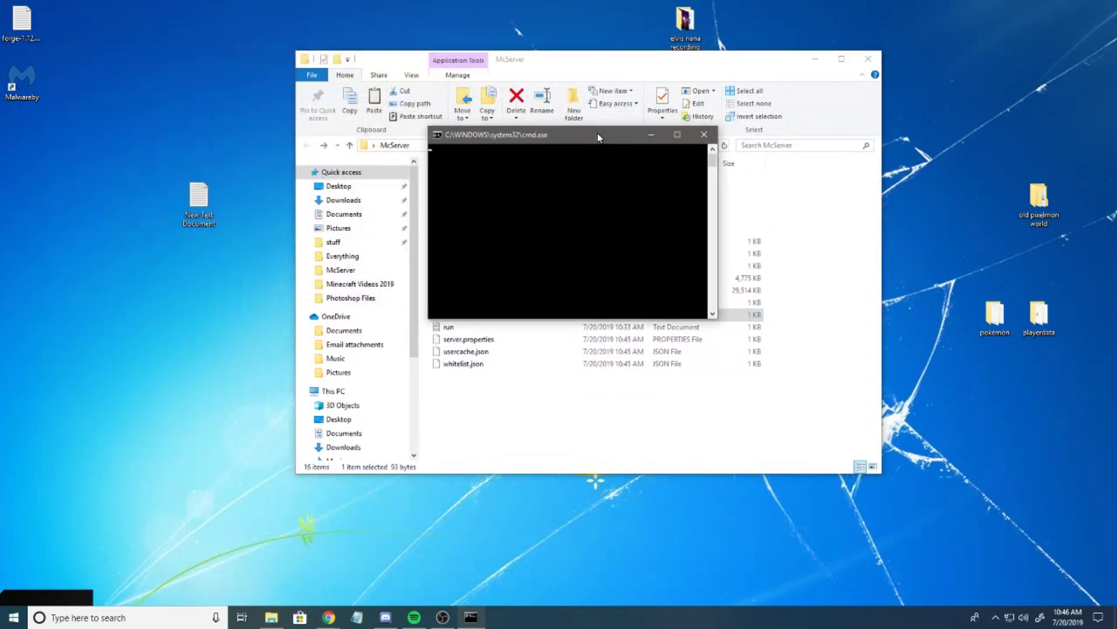